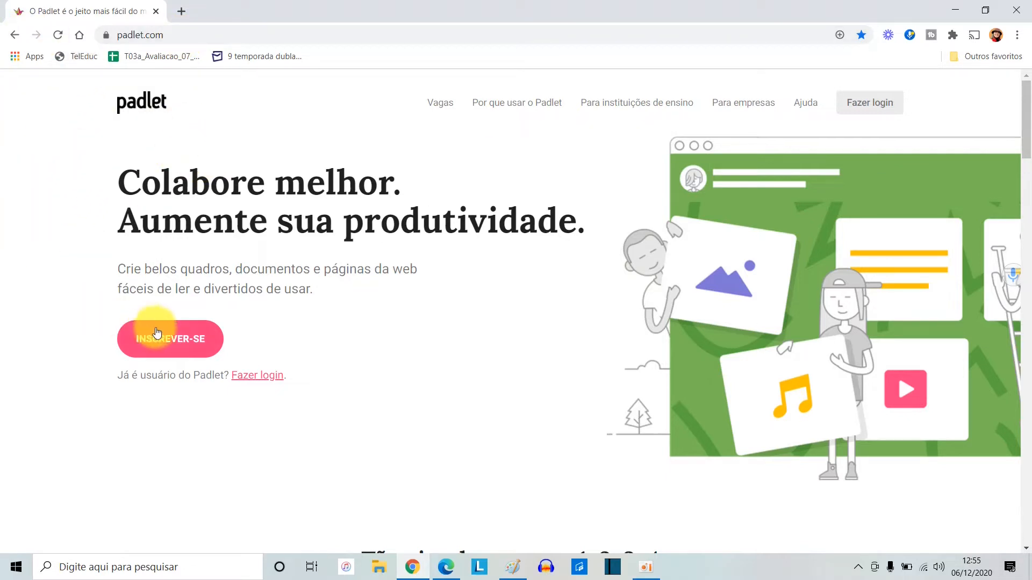
Sign up to Padlet with the Google account option
left_click(183, 343)
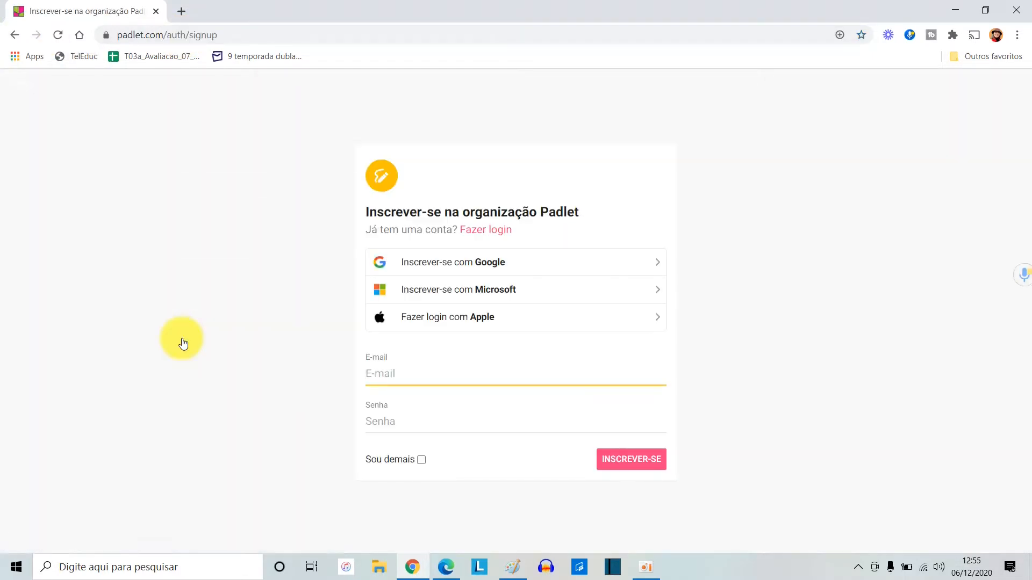
left_click(486, 272)
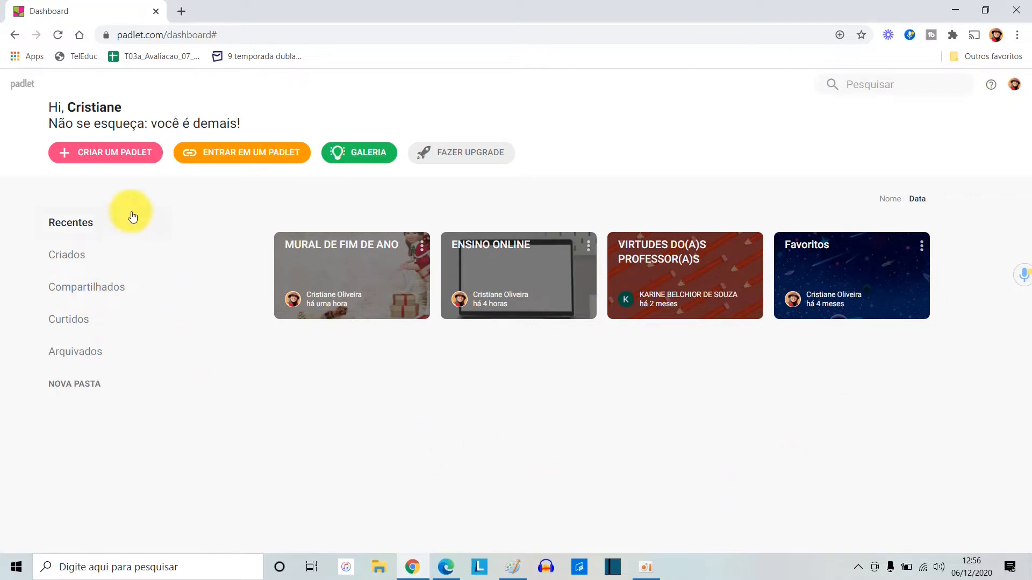
Create a new padlet using the Mural layout
left_click(114, 155)
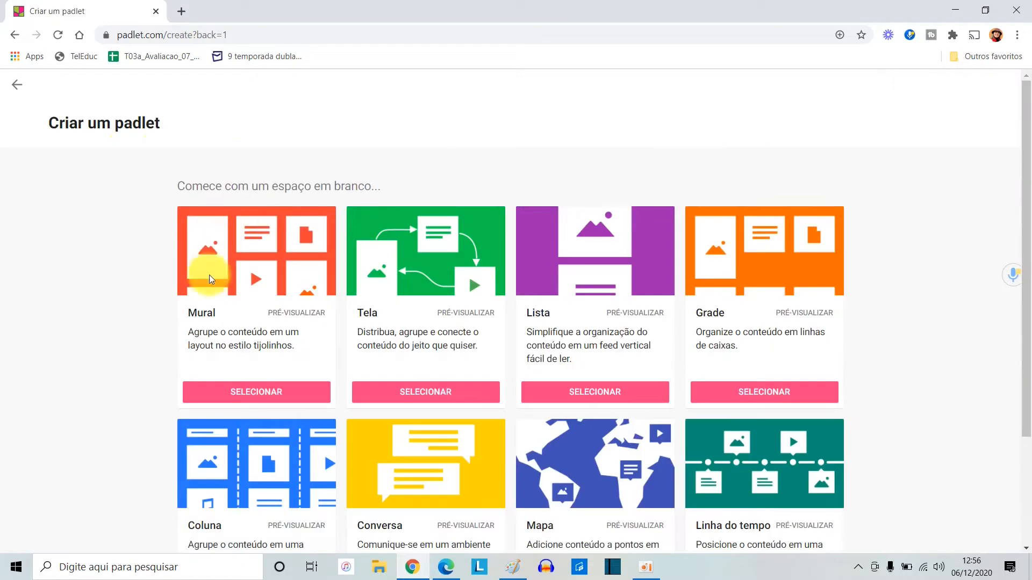
scroll(332, 344, "down", 3)
scroll(332, 344, "up", 3)
scroll(332, 343, "down", 3)
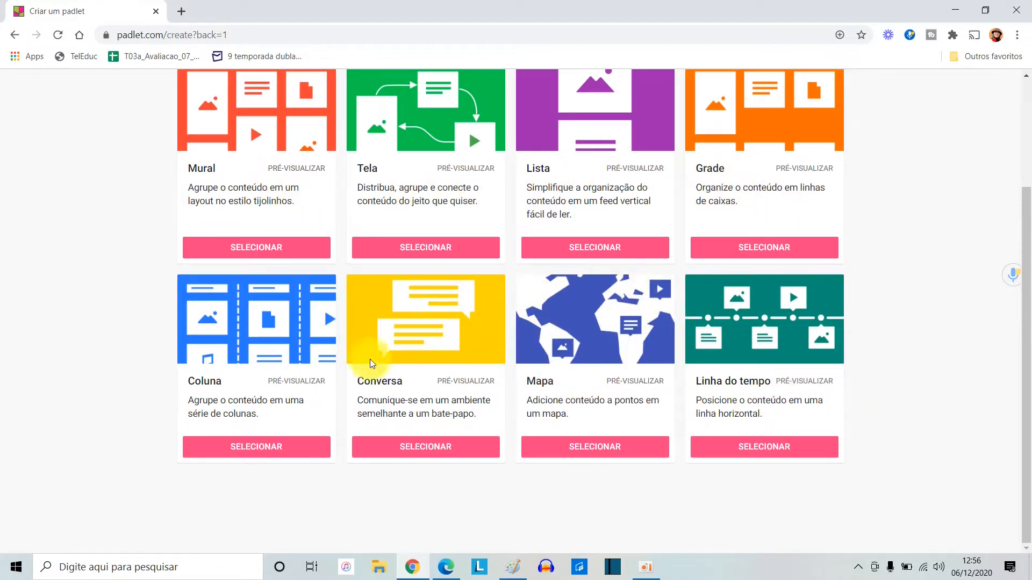
scroll(104, 346, "up", 1)
scroll(104, 346, "up", 2)
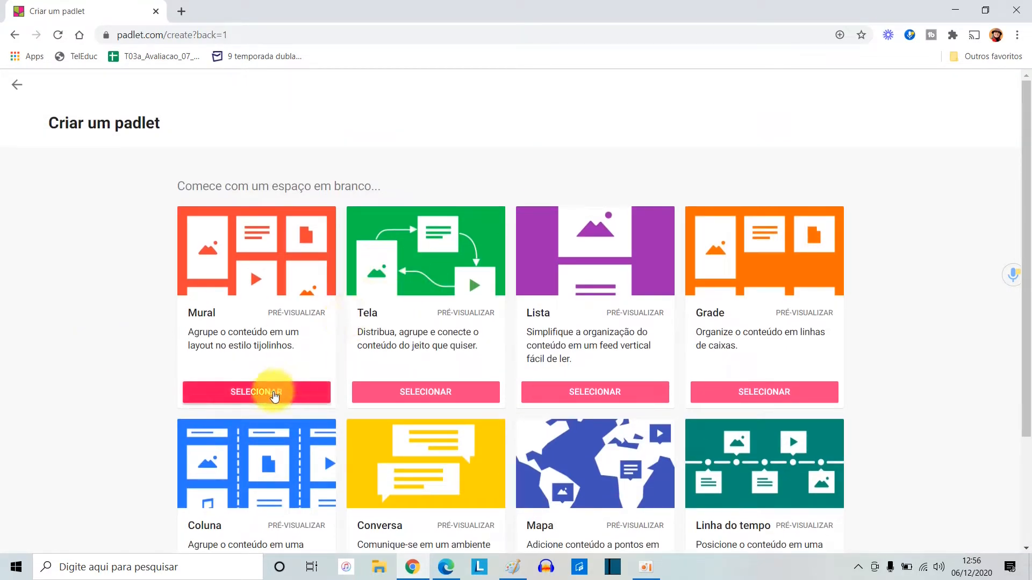
left_click(274, 396)
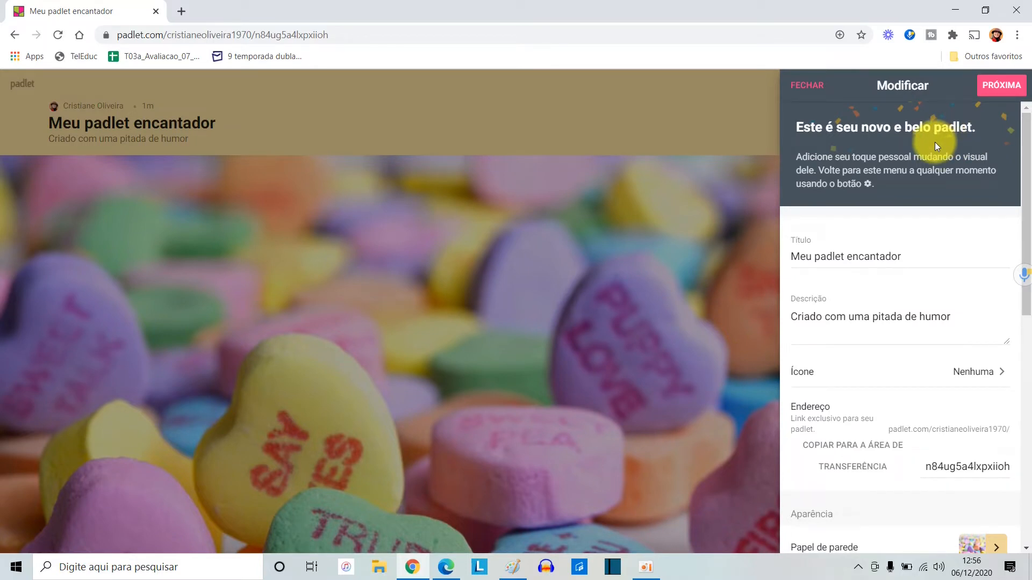
Replace the padlet's title with "MURAL DE NATAL"
left_click(939, 258)
key("BackSpace")
key("BackSpace")
key("BackSpace")
key("BackSpace")
key("BackSpace")
key("BackSpace")
key("BackSpace")
key("BackSpace")
key("BackSpace")
key("BackSpace")
key("BackSpace")
key("BackSpace")
key("BackSpace")
key("BackSpace")
key("BackSpace")
key("BackSpace")
key("BackSpace")
key("BackSpace")
key("BackSpace")
key("BackSpace")
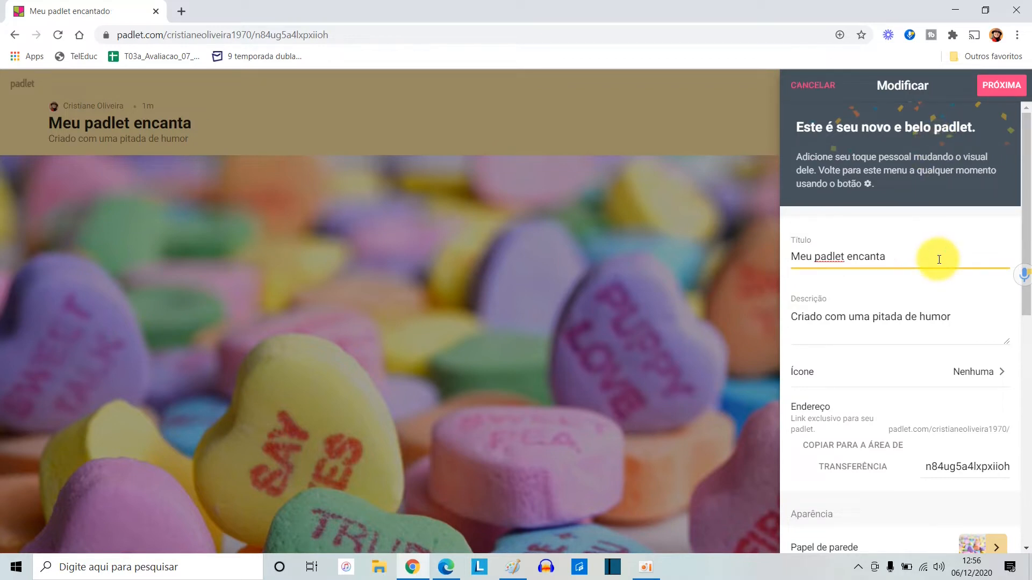
type("MU")
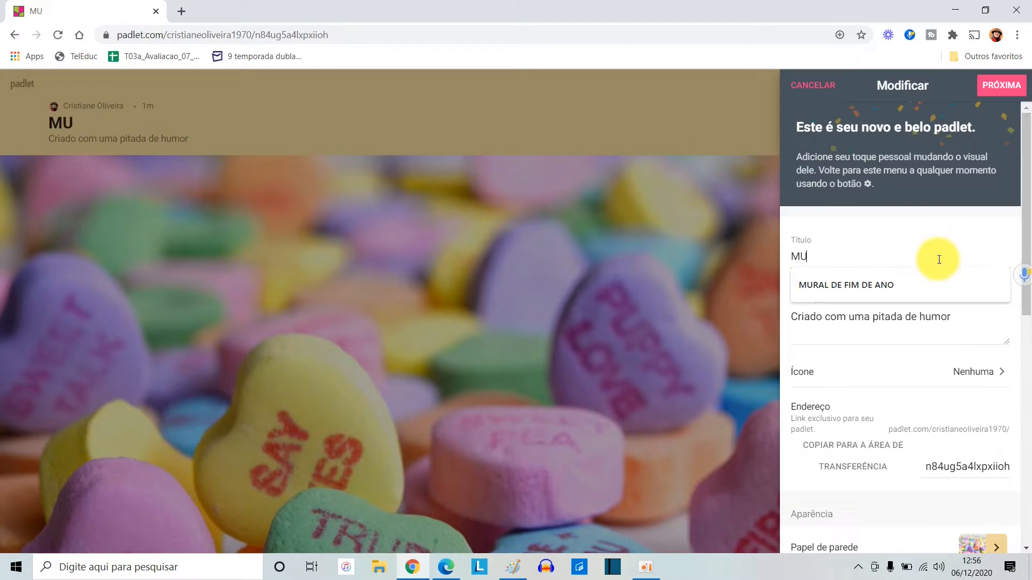
type("RAL DE NARTA")
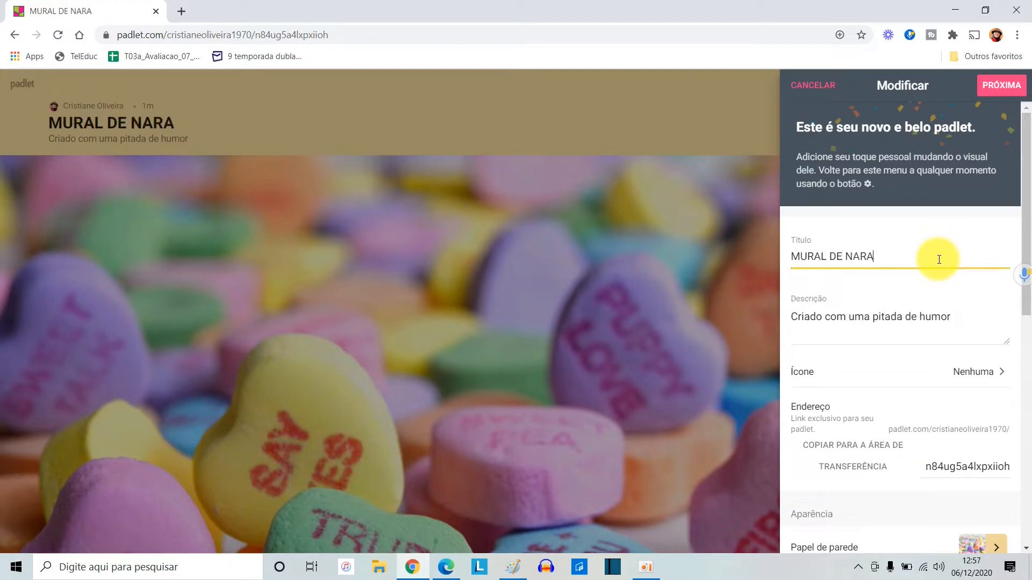
key("BackSpace")
type("TAL")
key("BackSpace")
key("BackSpace")
key("BackSpace")
key("BackSpace")
type("TAL")
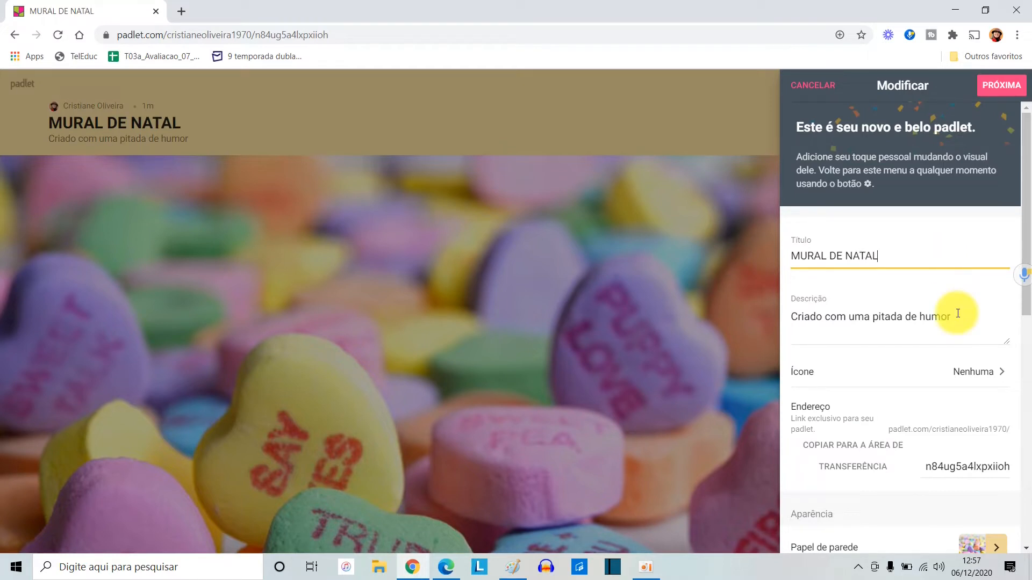
Replace the padlet's description with "Postagem de Mensagens de Fim de Ano"
left_click_drag(958, 315, 780, 327)
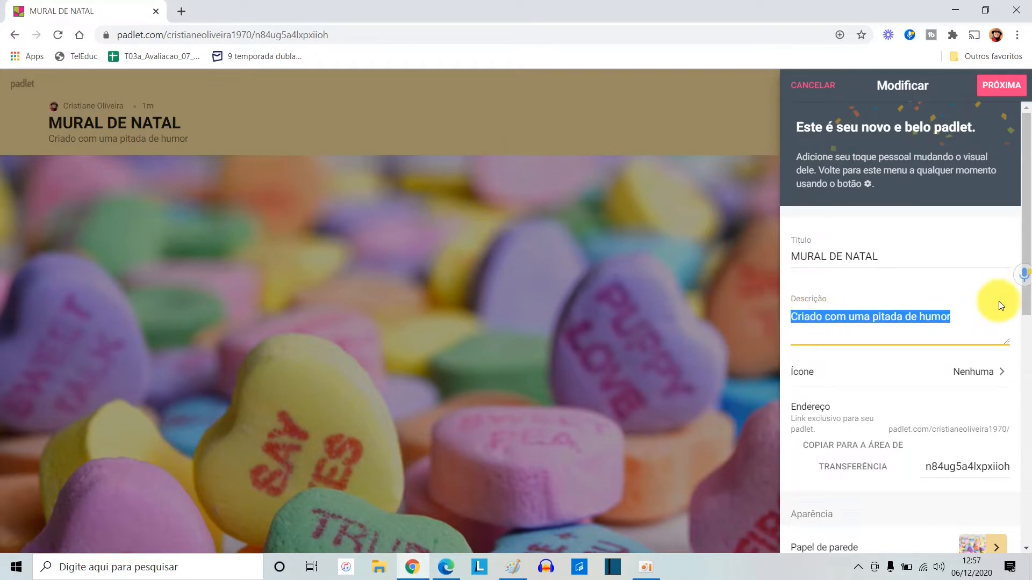
type("pOSTAGEM")
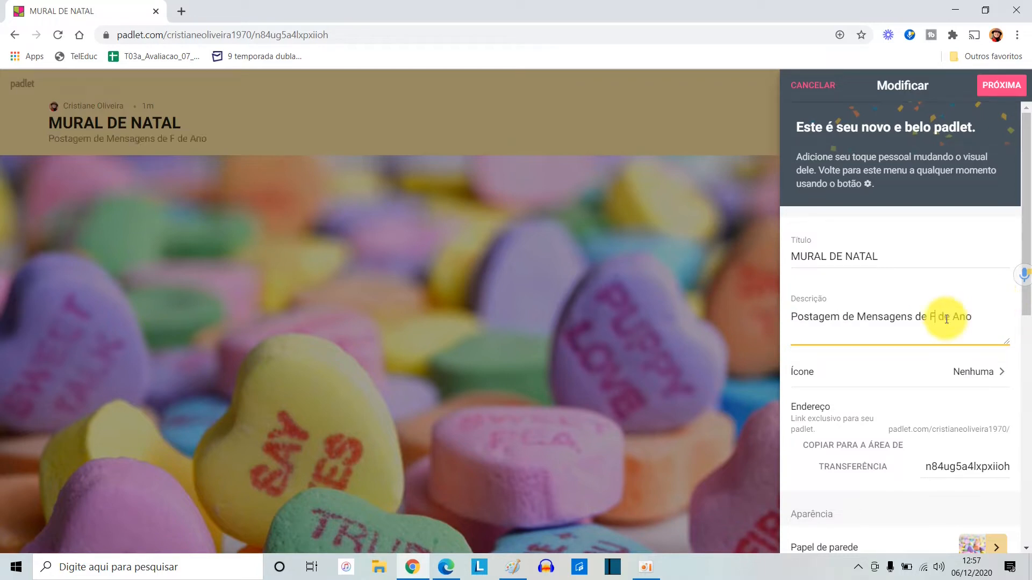
type("im de Ano")
Browse the emoji categories offered for the padlet's icon, including faces, food, objects and symbols
scroll(956, 249, "down", 3)
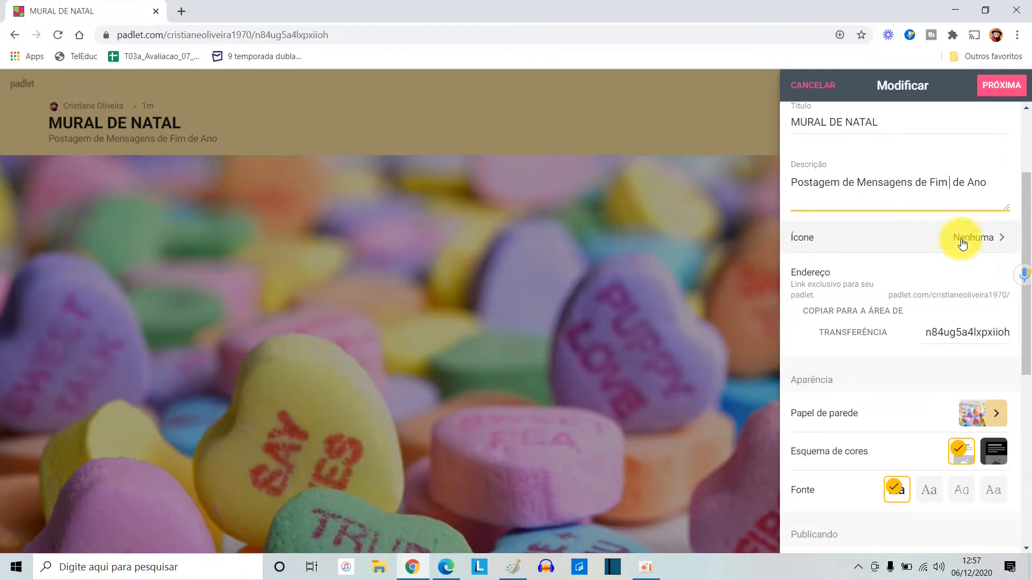
left_click(995, 237)
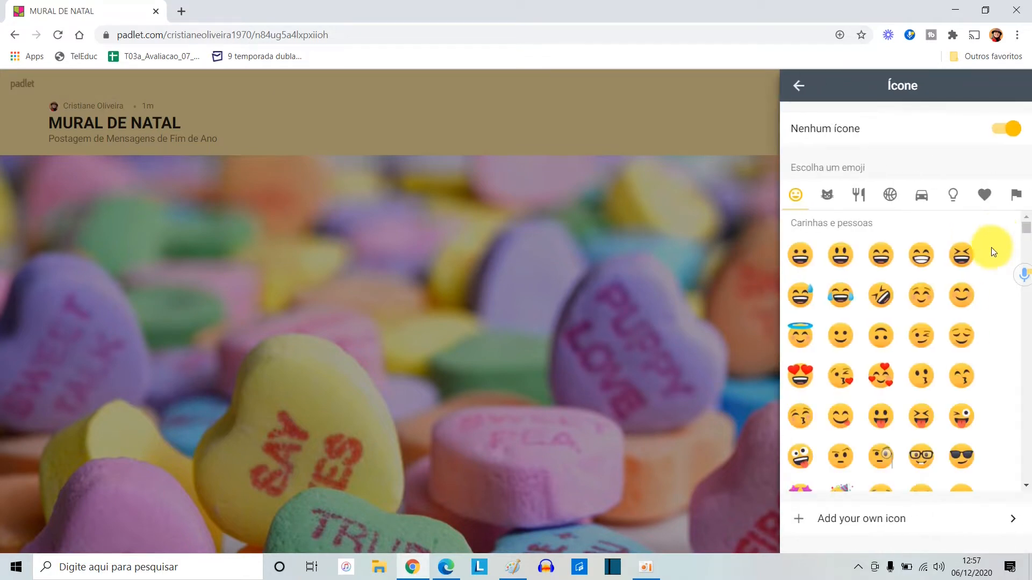
scroll(914, 299, "down", 3)
scroll(914, 299, "down", 3)
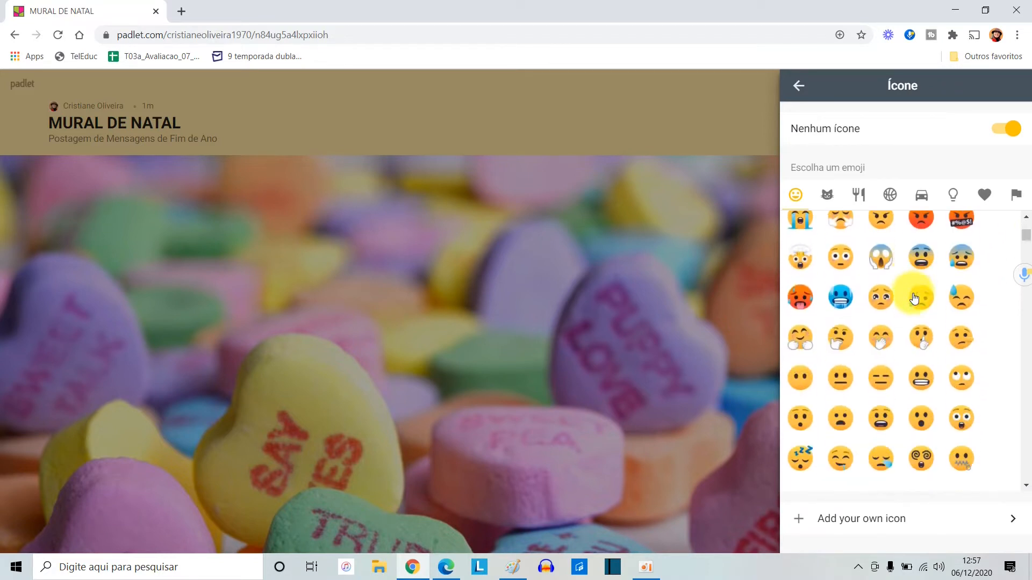
left_click(859, 196)
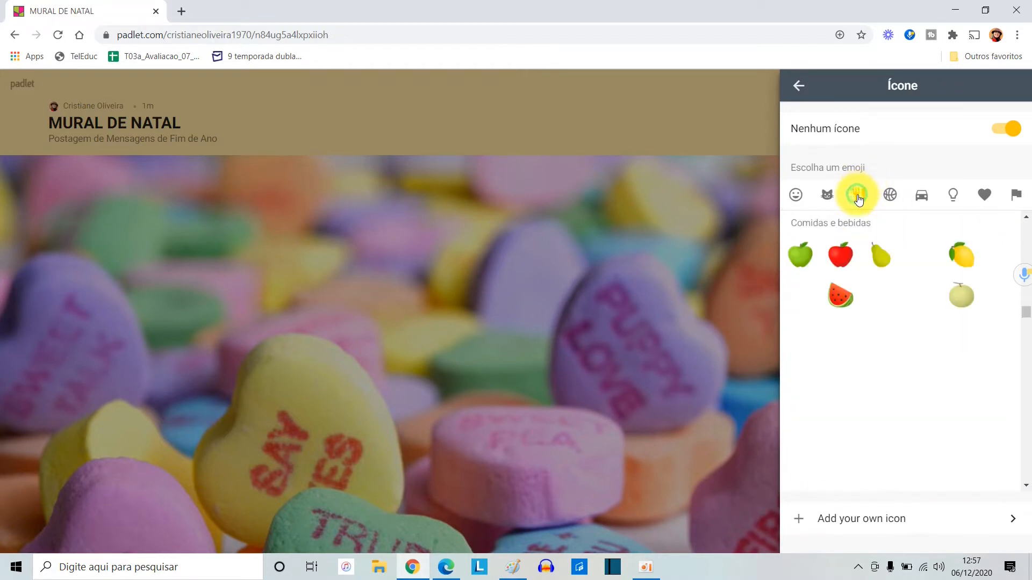
left_click(888, 195)
left_click(922, 197)
left_click(952, 196)
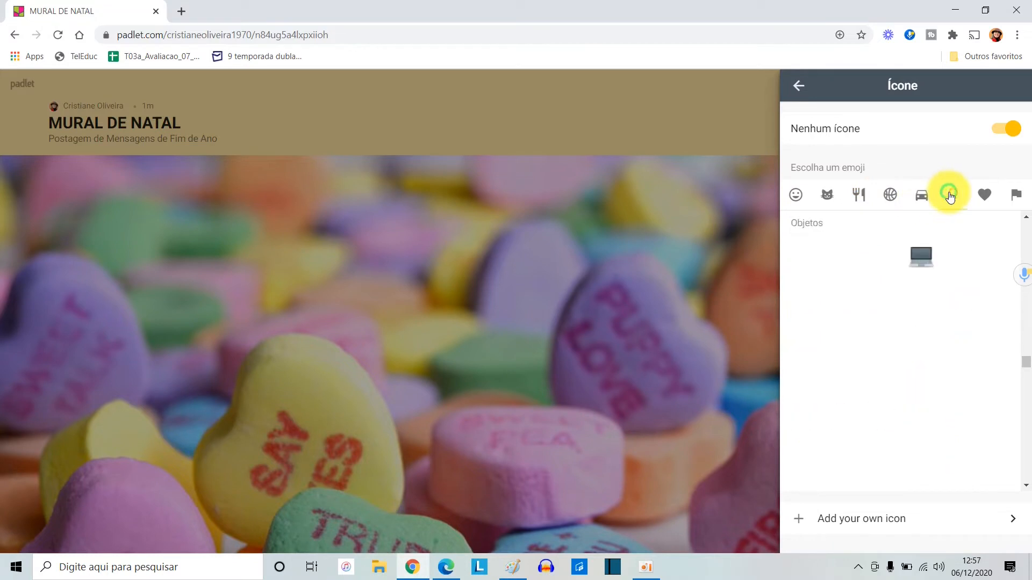
left_click(985, 197)
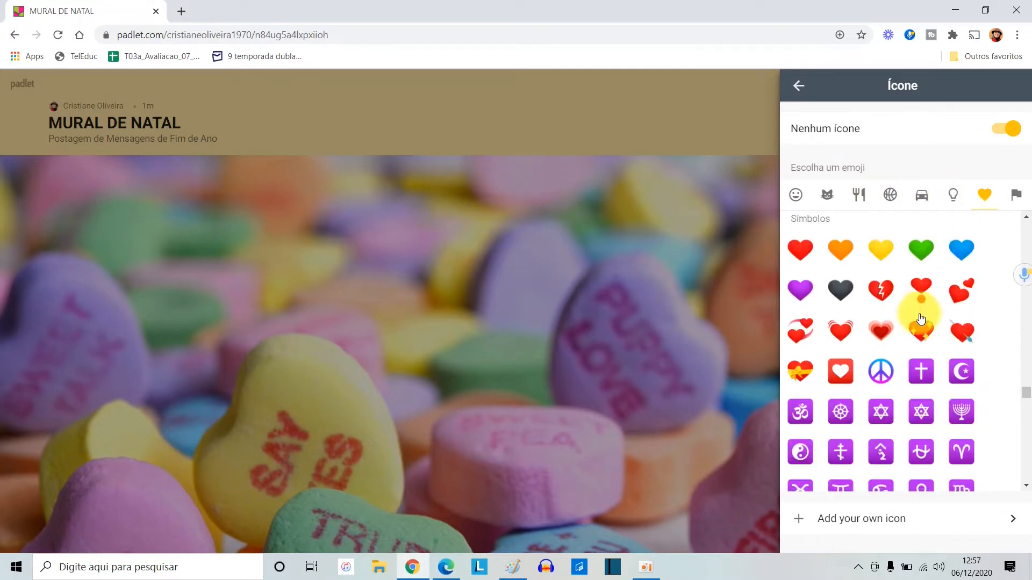
scroll(920, 317, "down", 10)
scroll(920, 321, "down", 5)
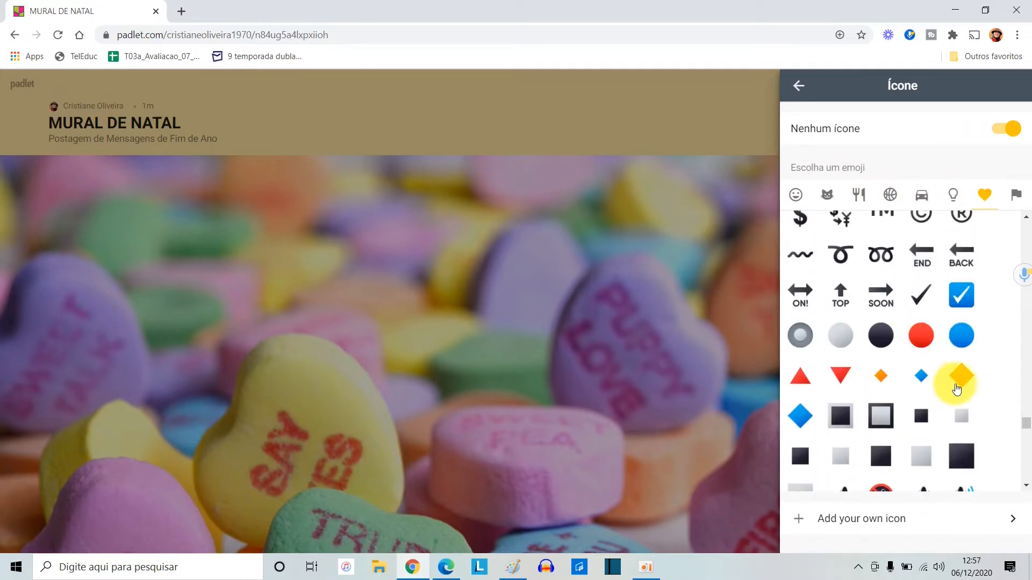
Set the padlet's icon to the Christmas wreath avatar image stored in the Padlet Drive
left_click(879, 526)
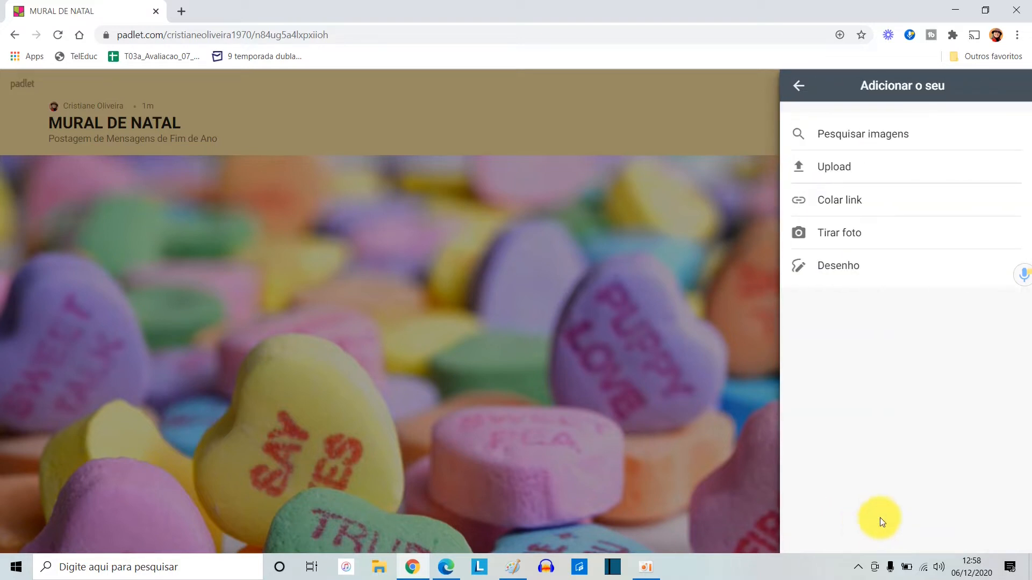
left_click(843, 166)
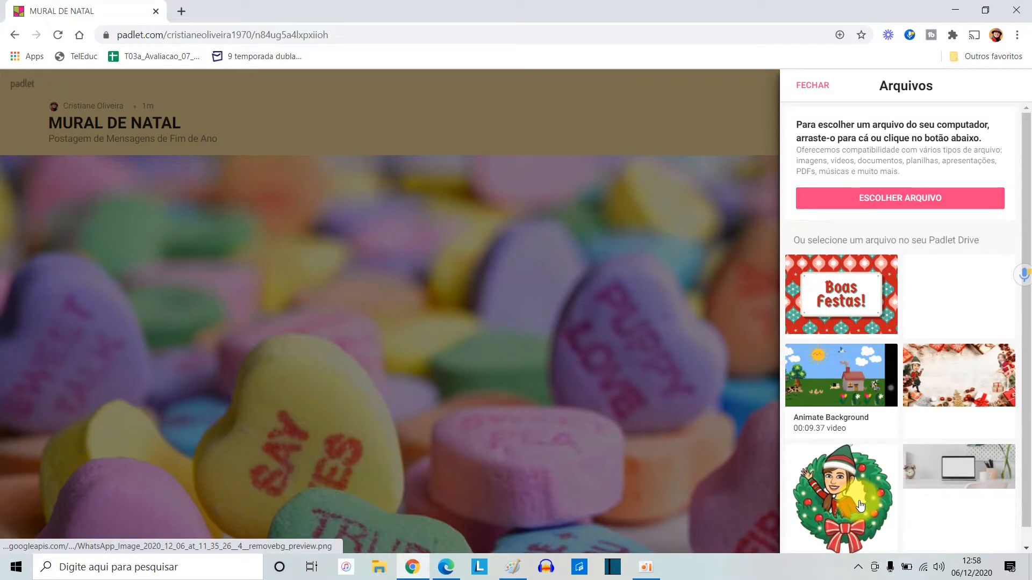
left_click(894, 207)
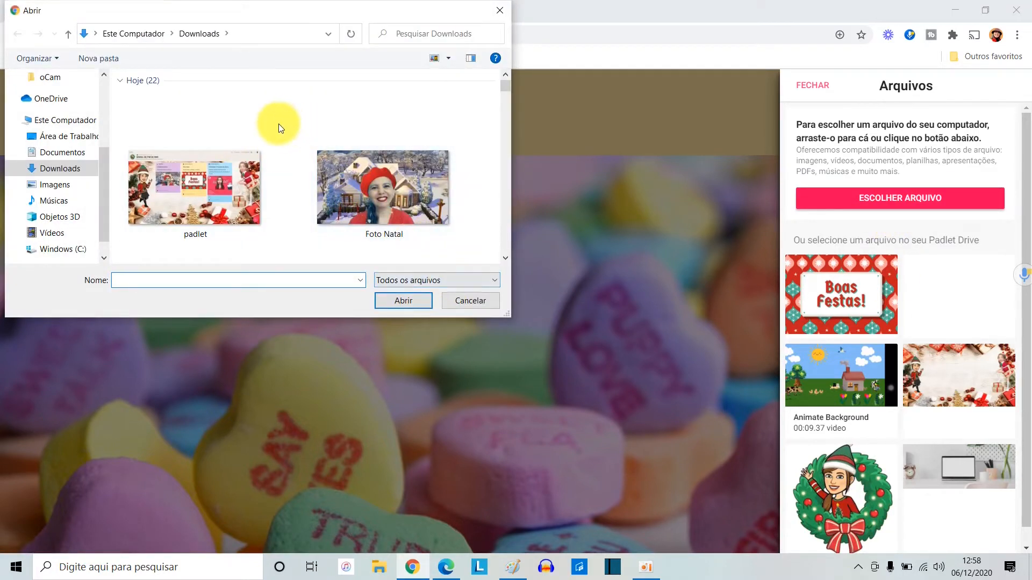
left_click(471, 301)
left_click(835, 501)
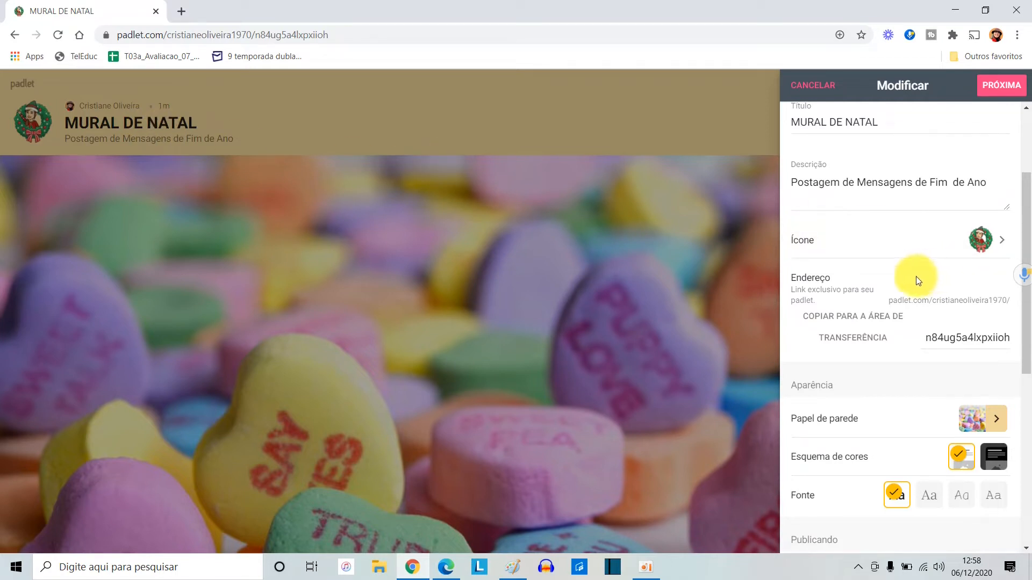
scroll(916, 276, "down", 1)
left_click(894, 267)
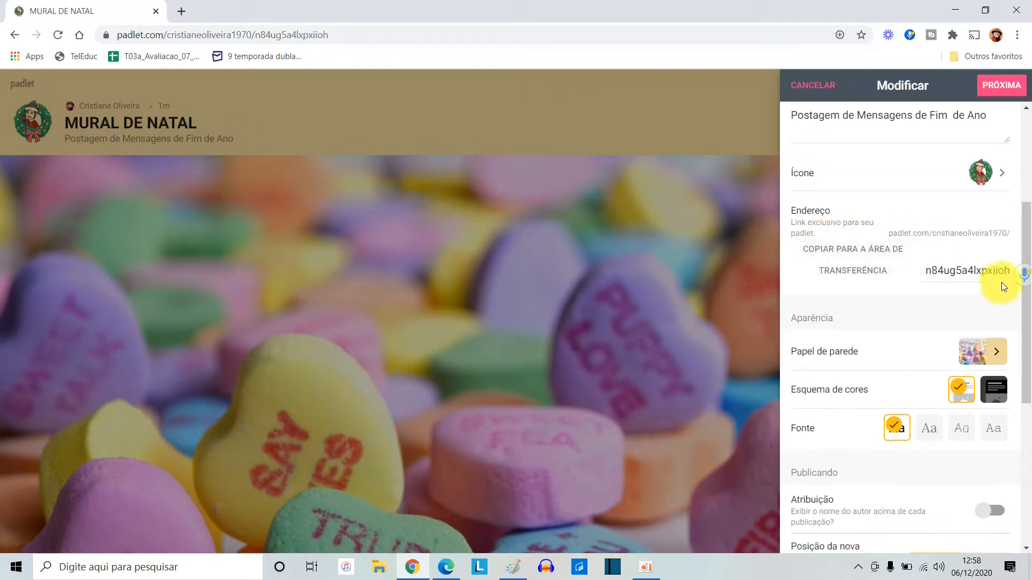
left_click(919, 258)
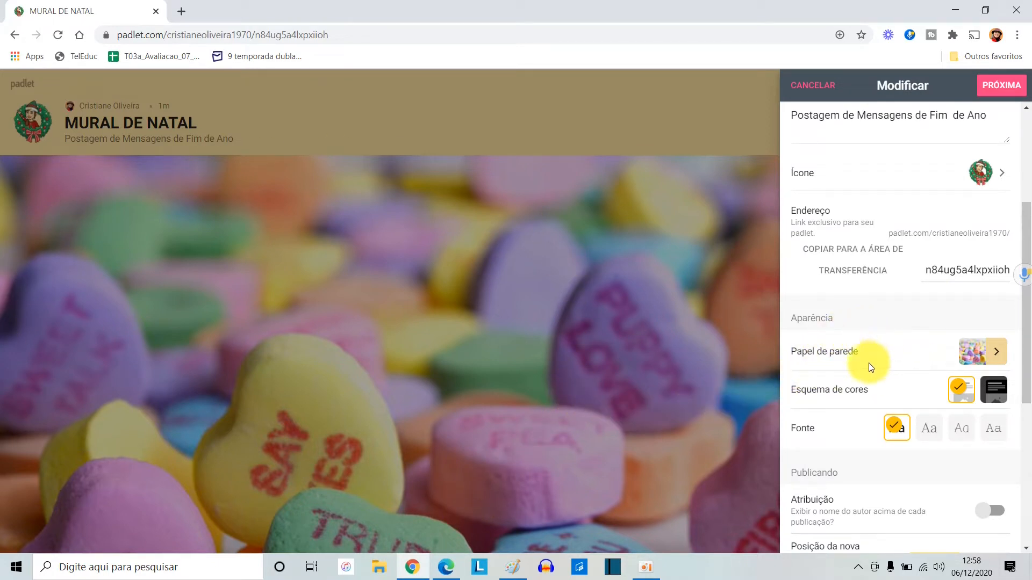
Set the padlet's wallpaper to the Padlet Drive image of Christmas gifts and an elf avatar on white wood
left_click(998, 355)
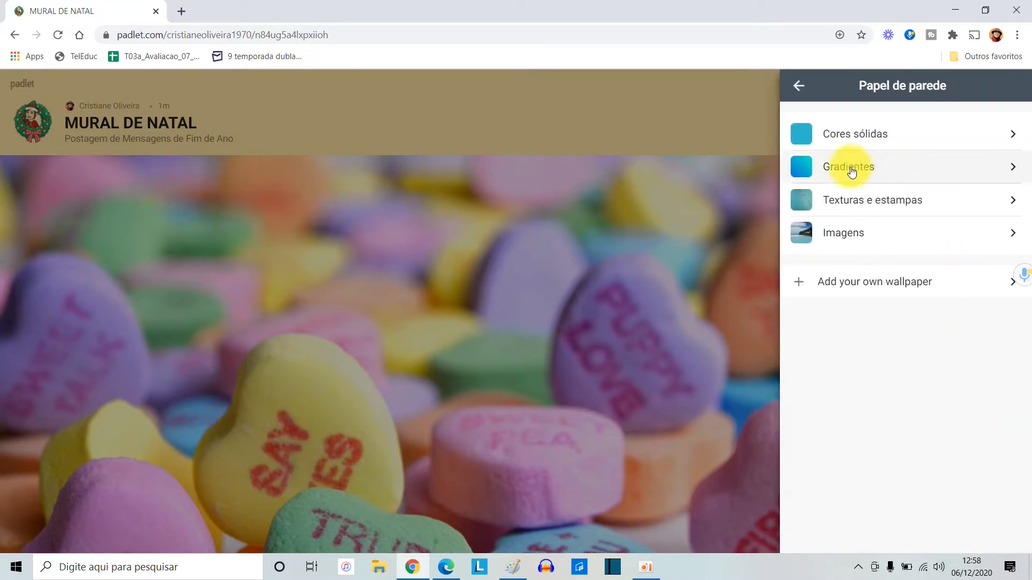
left_click(842, 235)
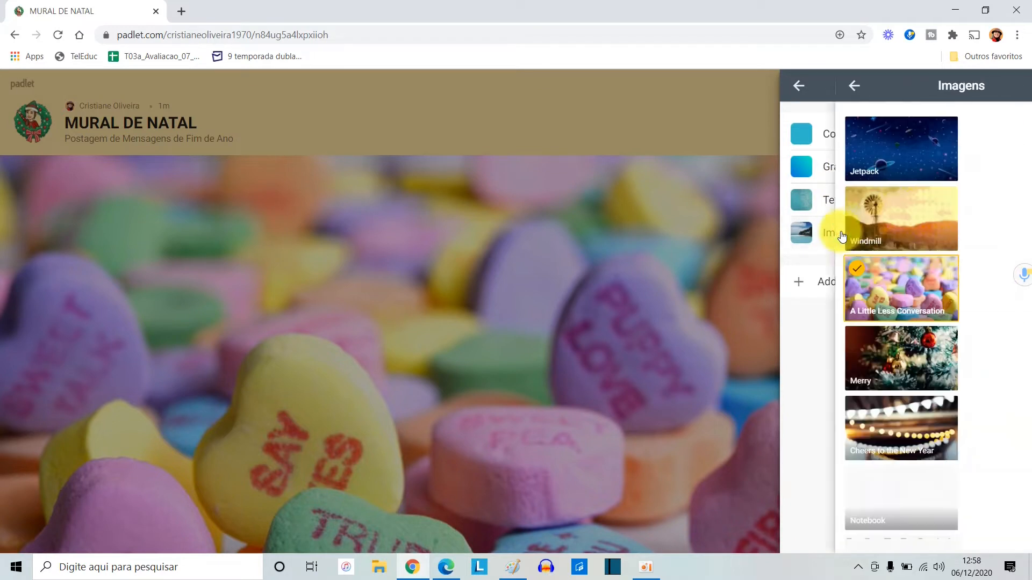
left_click(796, 94)
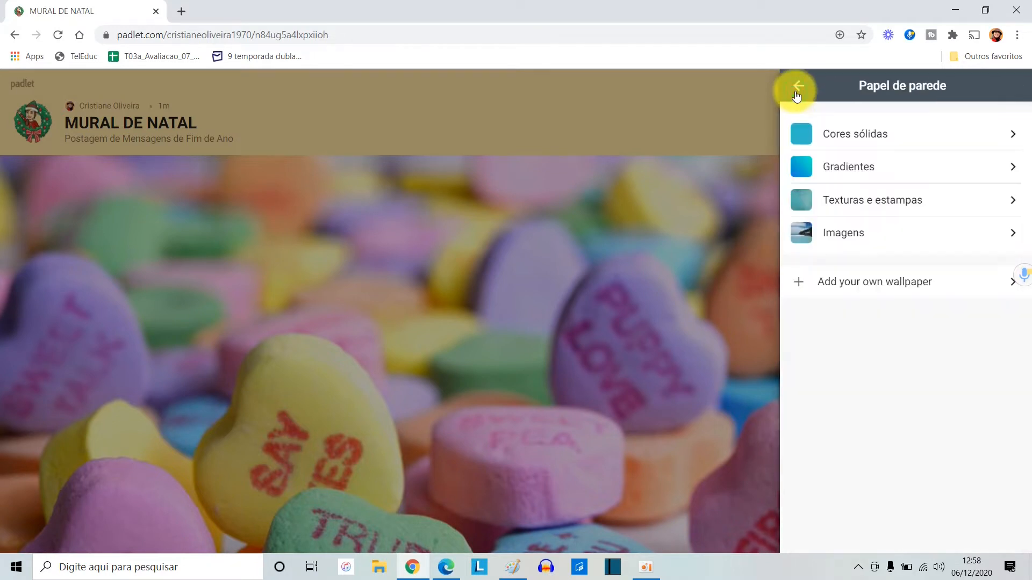
left_click(887, 285)
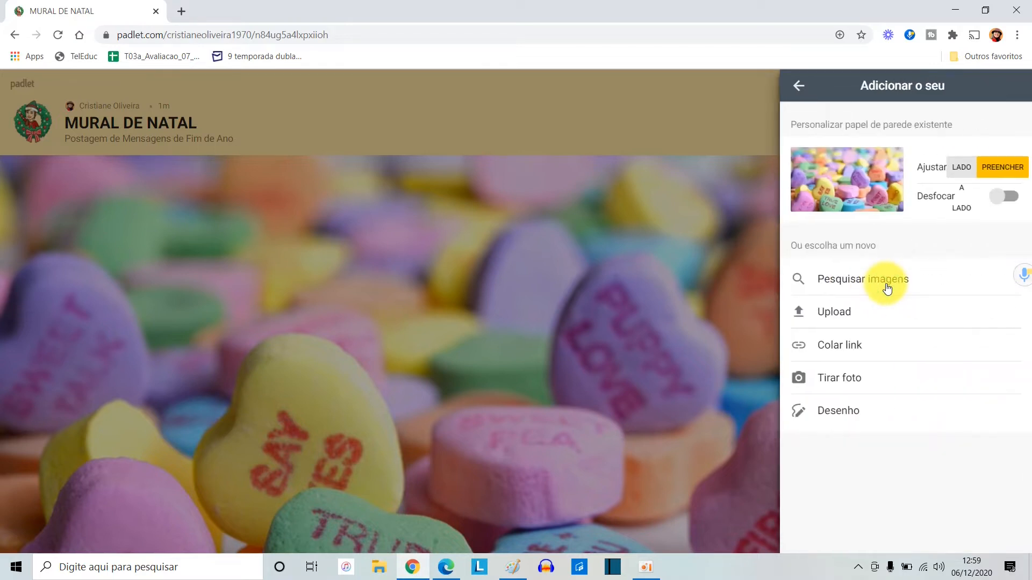
left_click(834, 310)
scroll(912, 377, "down", 1)
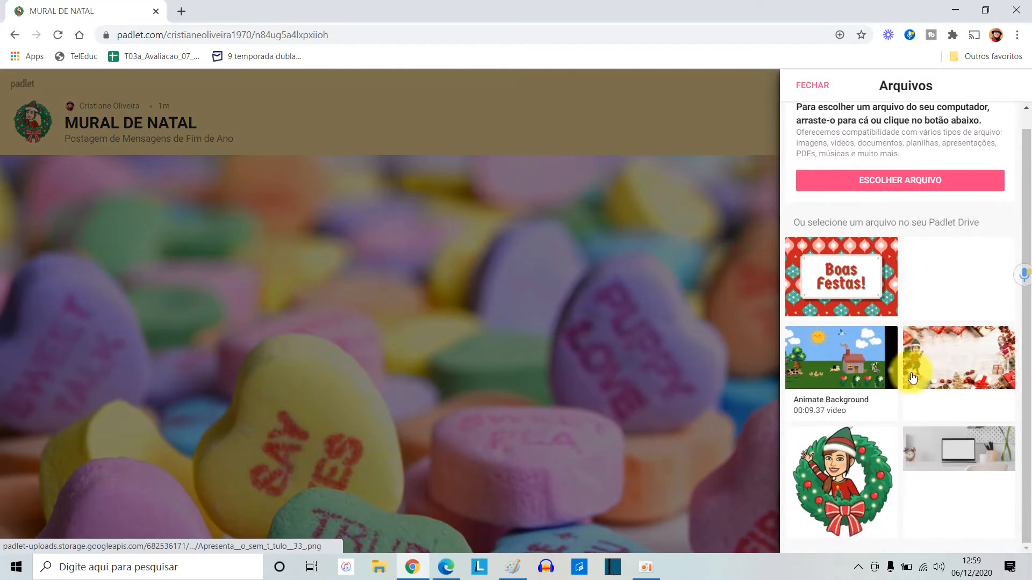
left_click(965, 366)
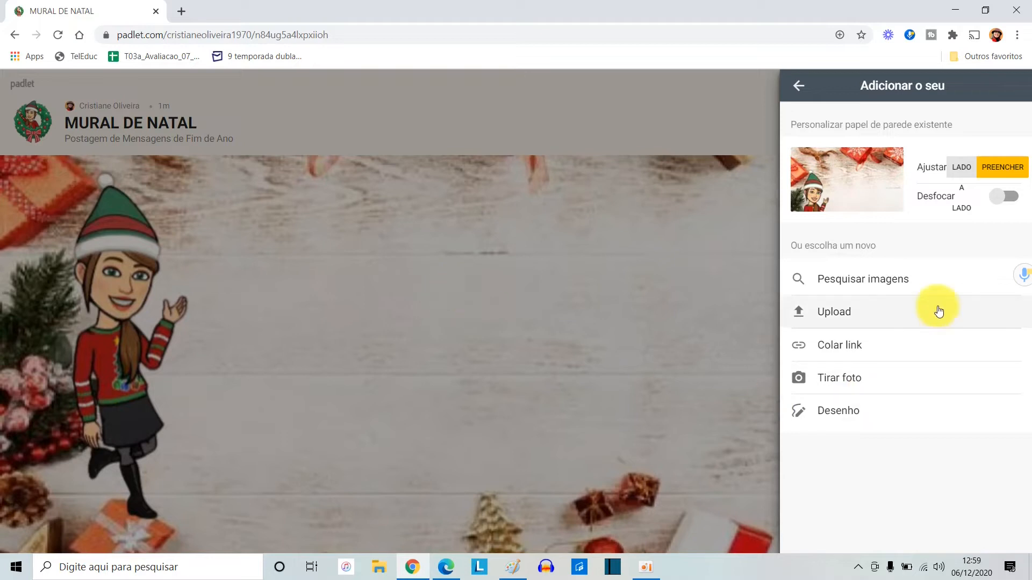
left_click(799, 86)
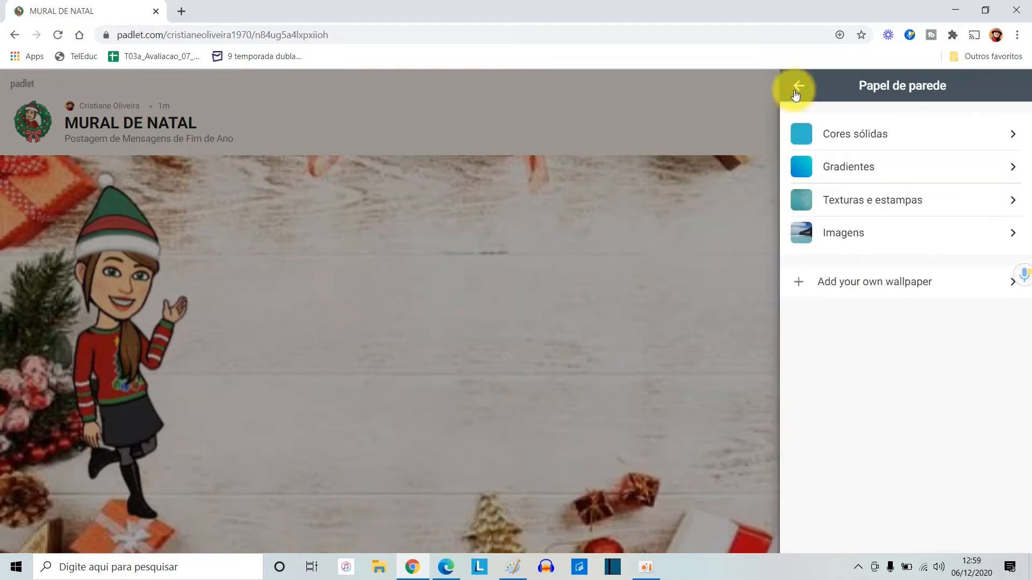
left_click(796, 87)
Review the padlet's appearance, publishing and content-filtering settings
scroll(927, 288, "down", 5)
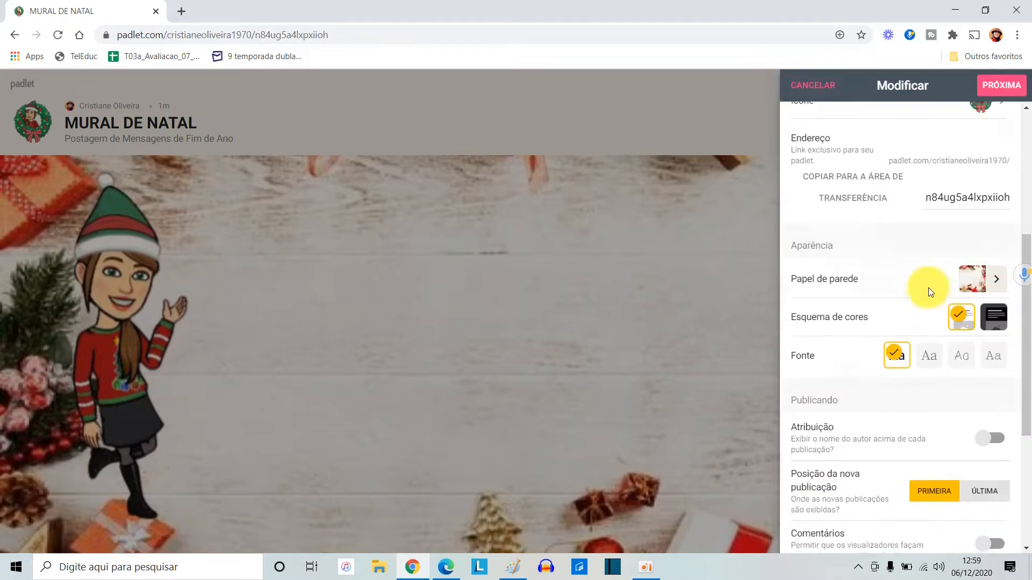
scroll(929, 293, "up", 4)
scroll(931, 293, "down", 3)
scroll(930, 292, "down", 1)
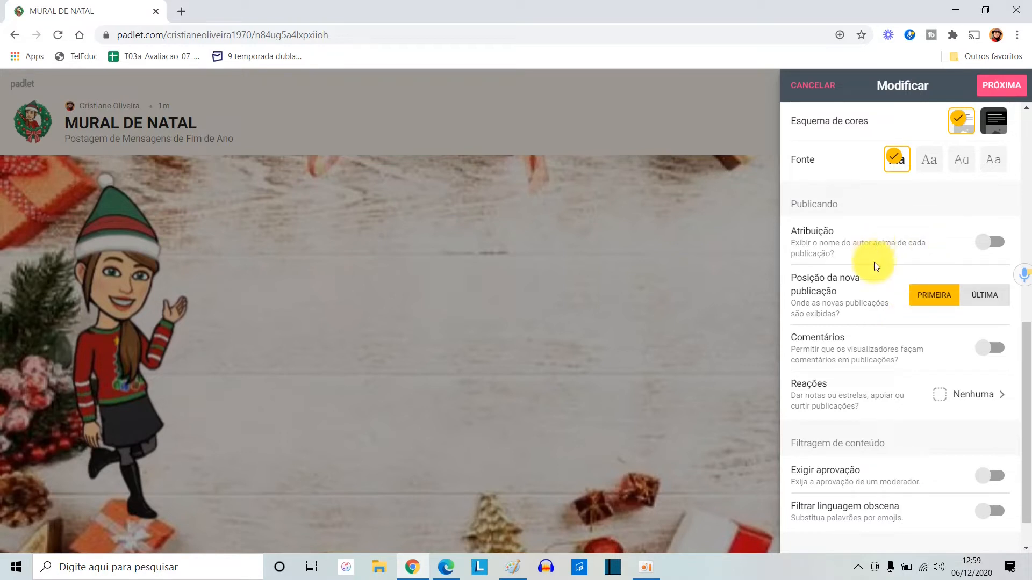
Enable author attribution above each post and allow viewers to comment on posts
left_click(990, 242)
scroll(913, 239, "down", 1)
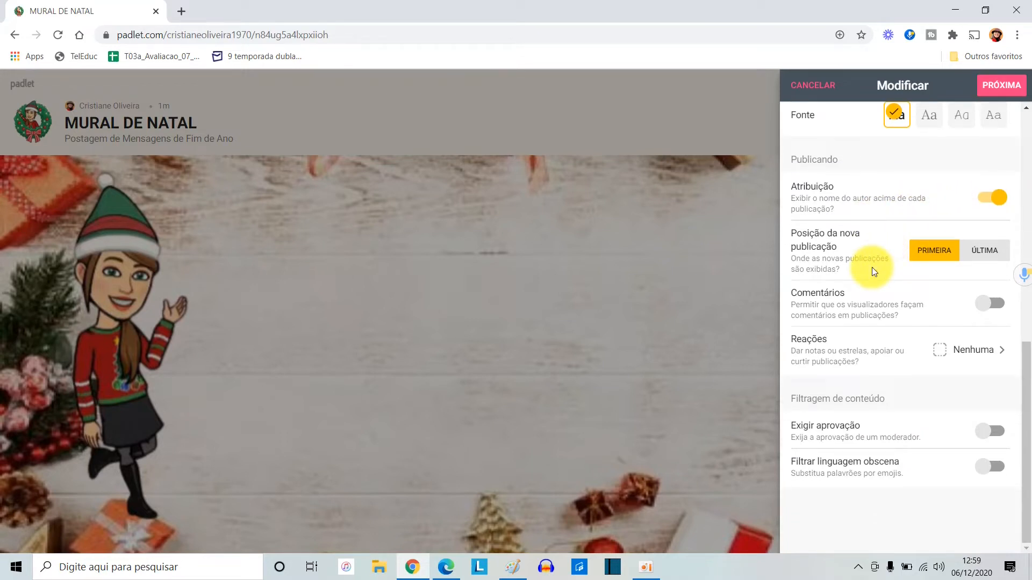
left_click(998, 305)
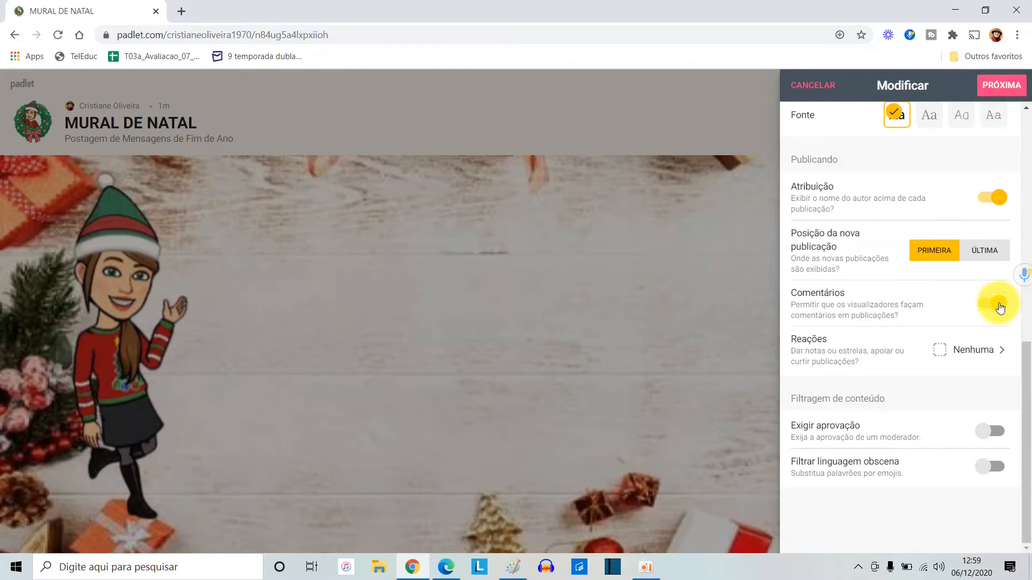
Set the post reactions to Curtir and enable the filter for obscene language
left_click(1001, 359)
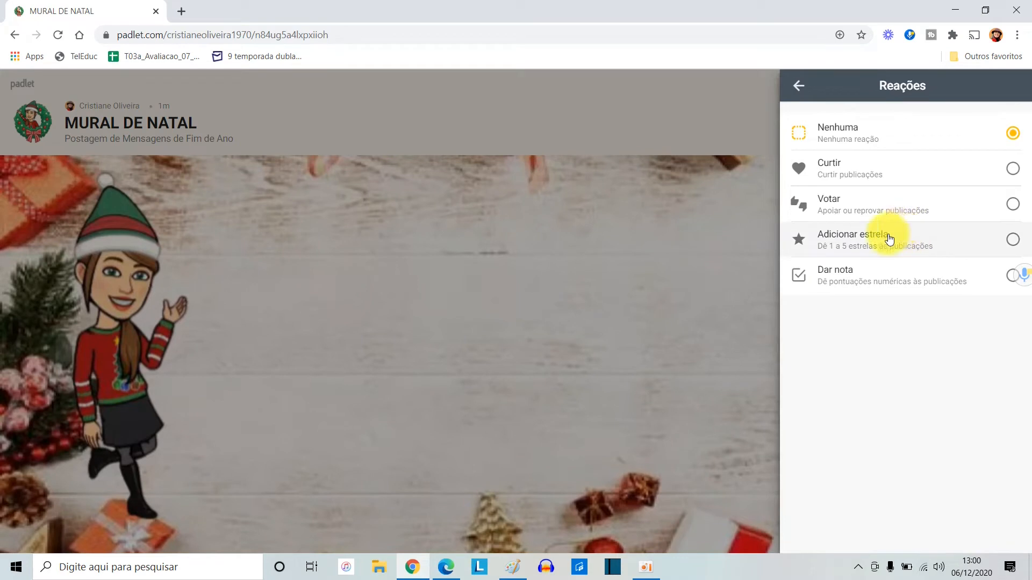
left_click(1013, 168)
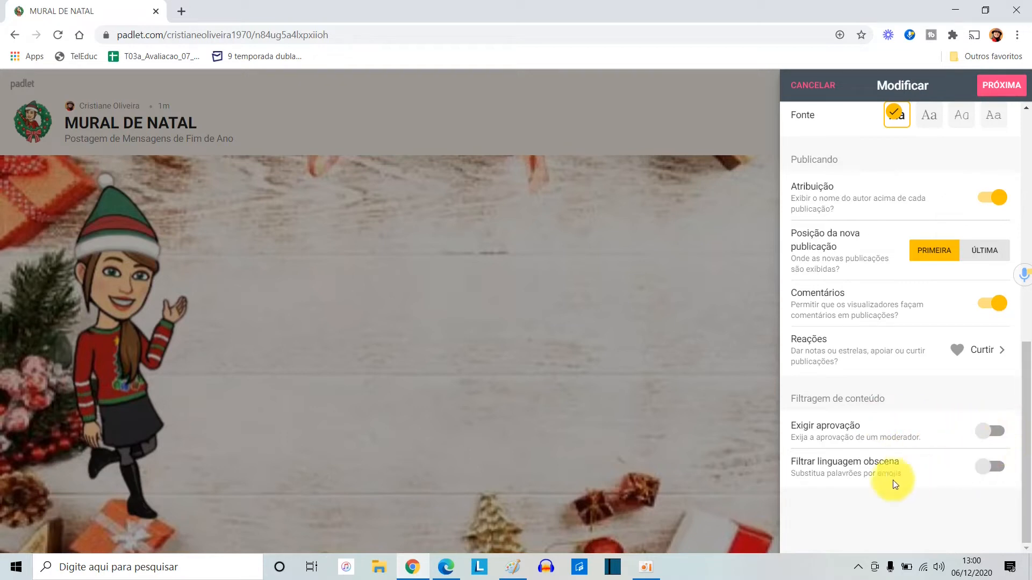
left_click(997, 468)
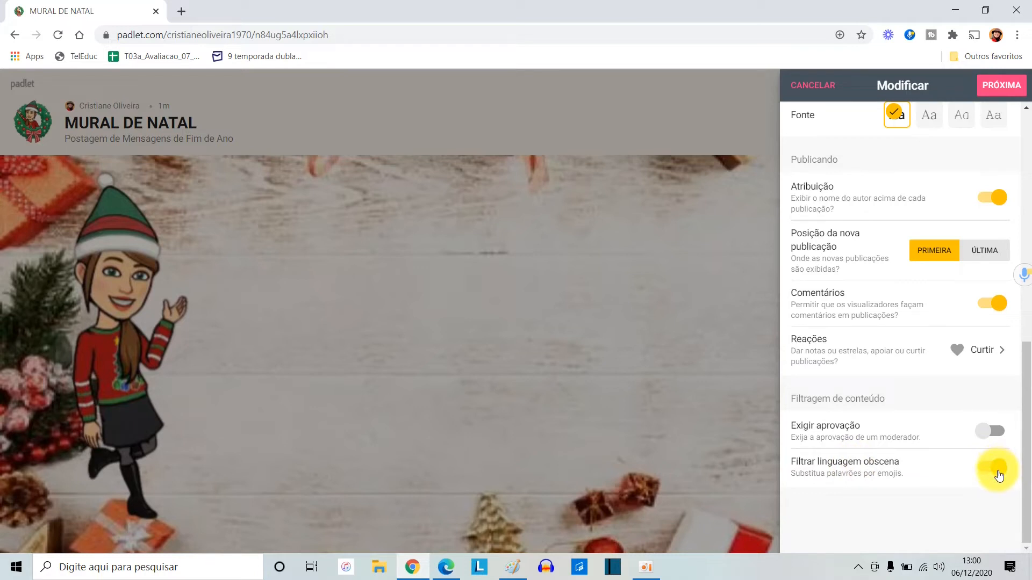
Try the available fonts on the padlet and settle on the second one, the serif style
scroll(882, 214, "up", 3)
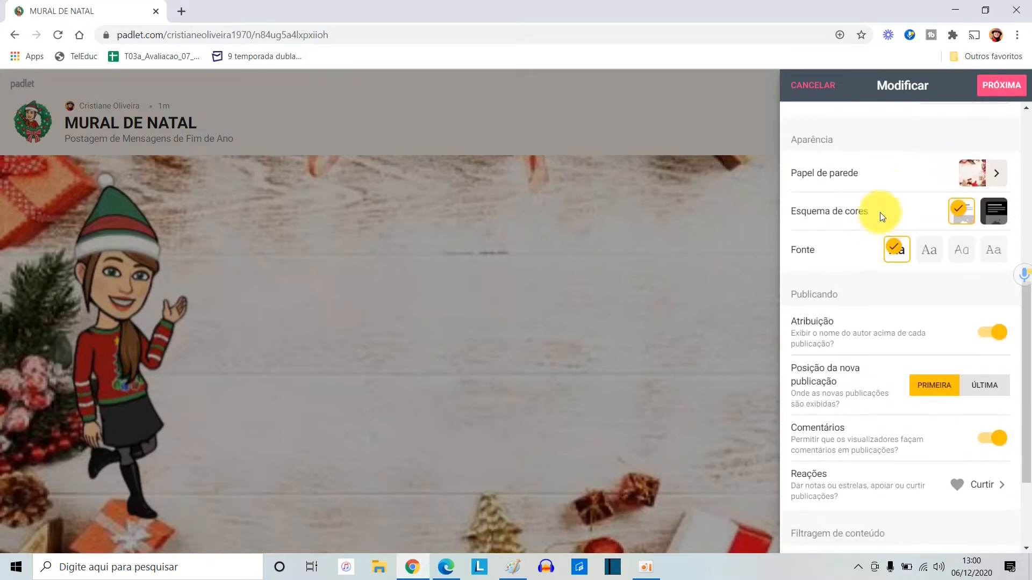
left_click(935, 258)
left_click(947, 251)
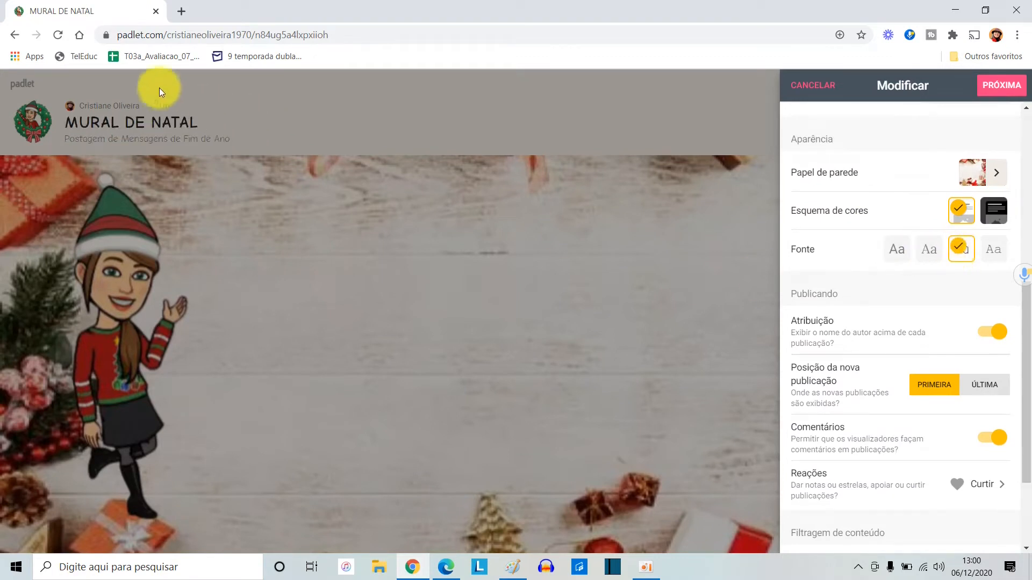
left_click(998, 255)
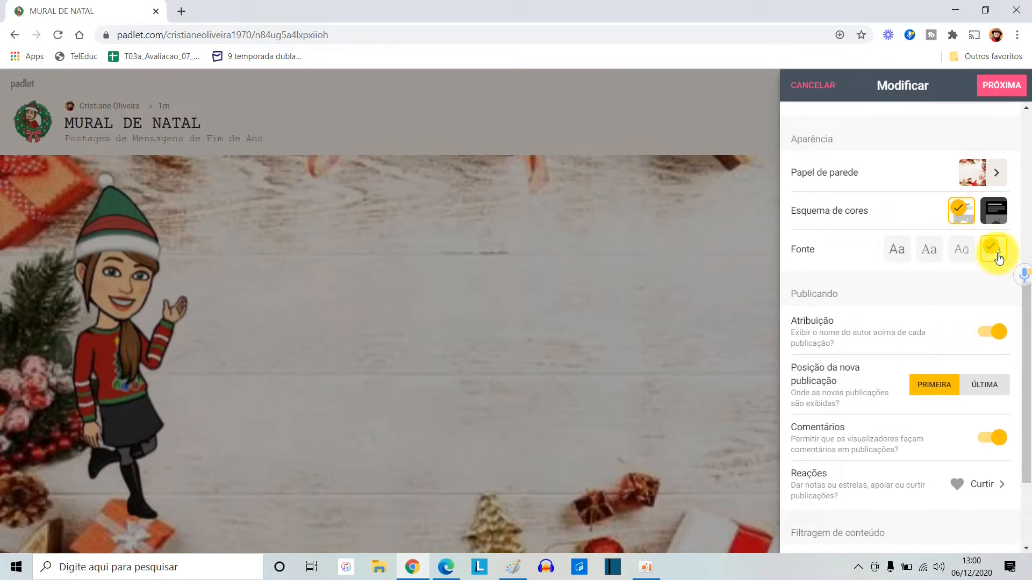
left_click(958, 248)
left_click(928, 248)
Review the padlet's settings once more, confirm the modifications and close the setup to return to the wall
scroll(879, 291, "up", 5)
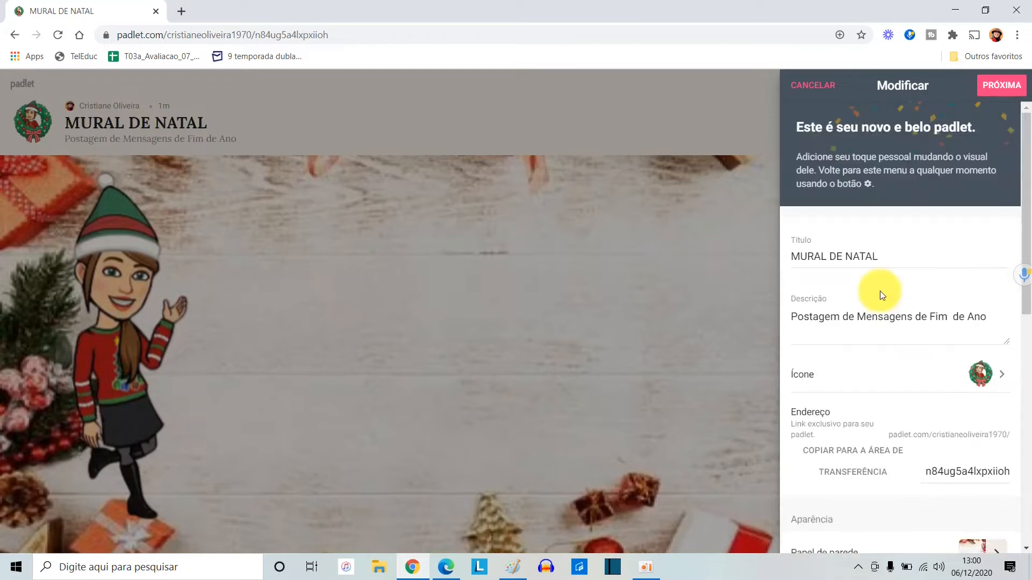
scroll(879, 291, "down", 5)
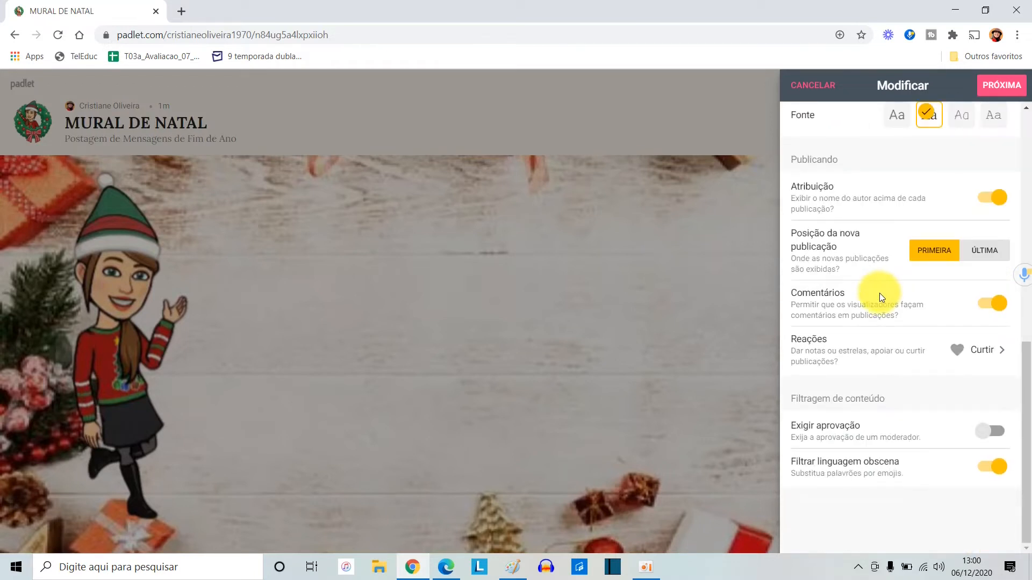
scroll(879, 292, "up", 5)
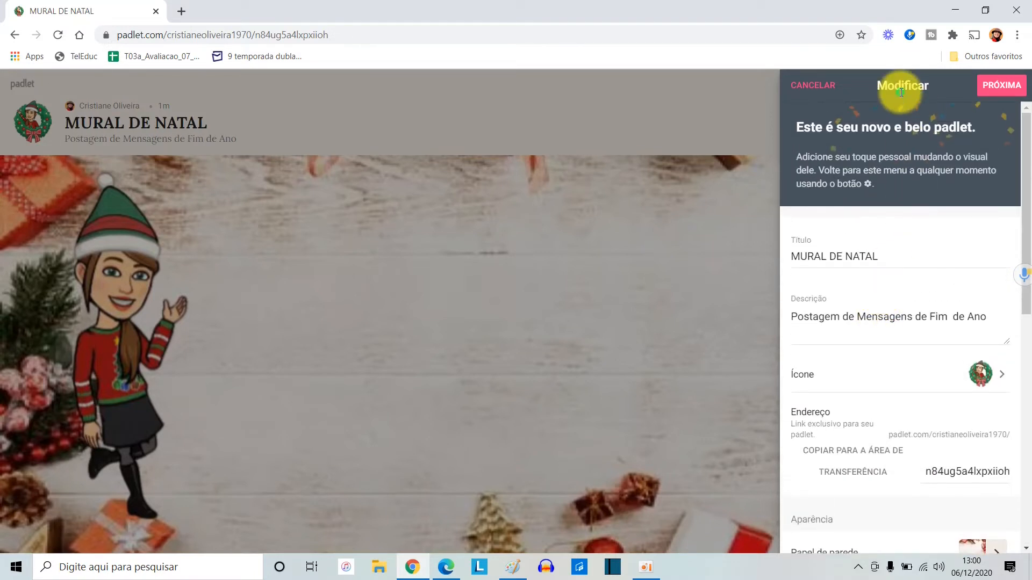
left_click(1001, 86)
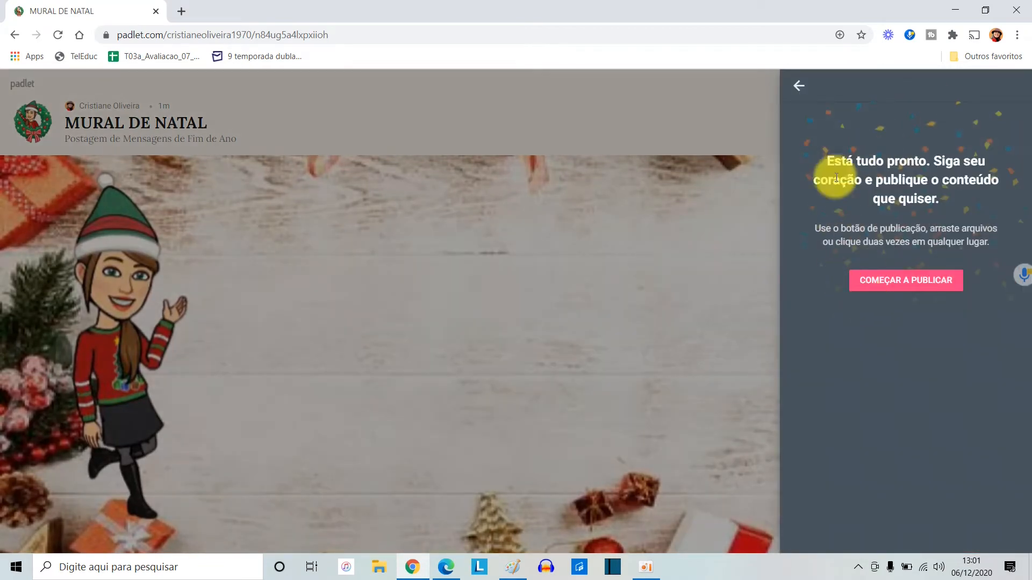
left_click(799, 87)
left_click(726, 316)
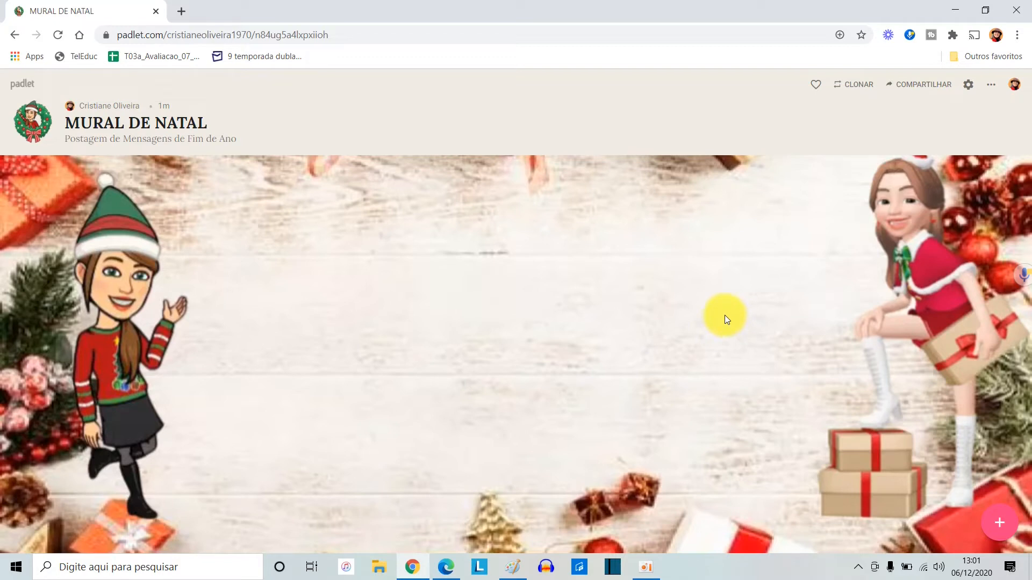
Review the padlet's sharing and export options and copy its link to the clipboard
left_click(918, 83)
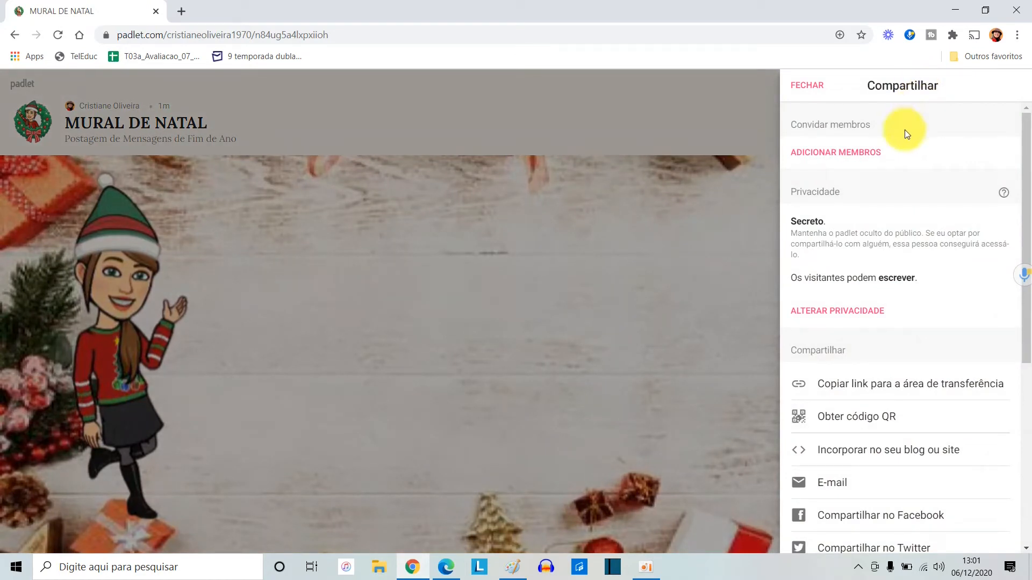
scroll(938, 323, "down", 4)
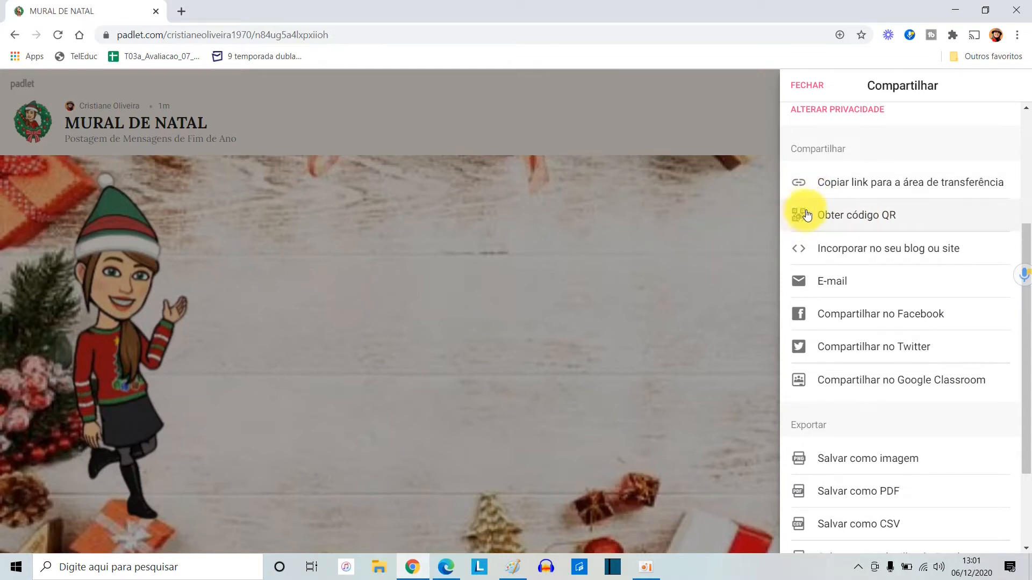
scroll(933, 419, "down", 2)
scroll(935, 419, "up", 4)
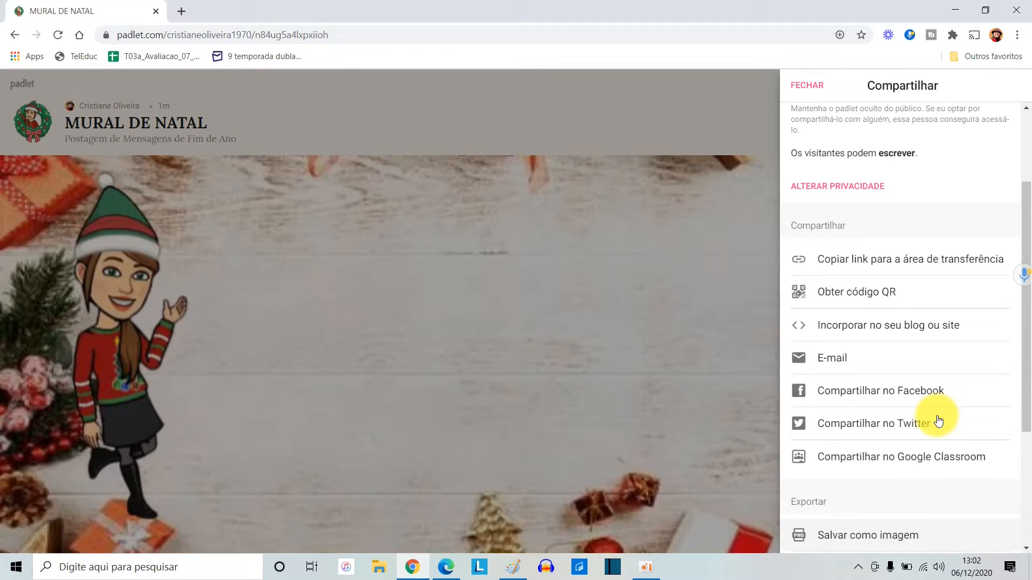
left_click(941, 263)
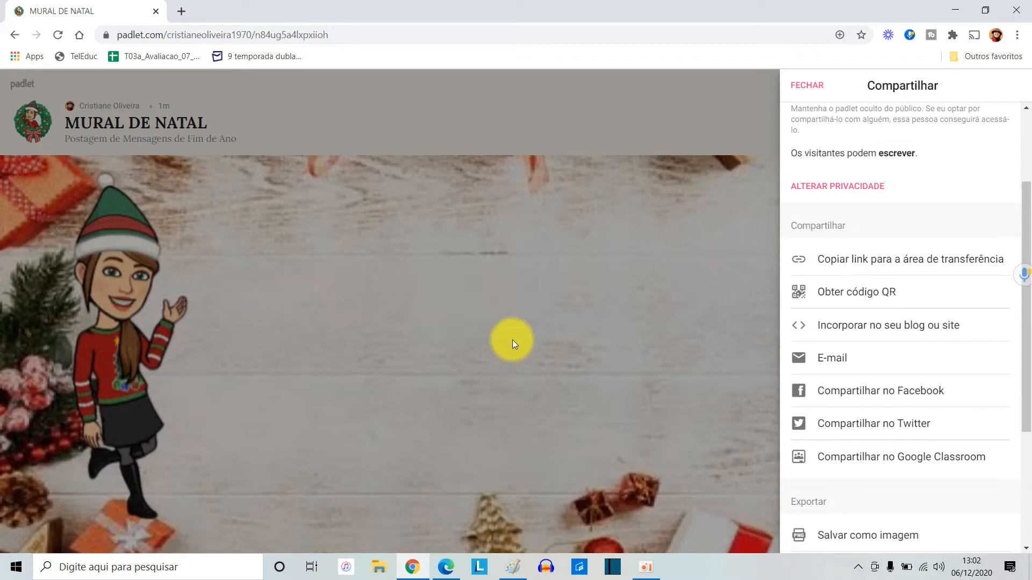
Switch to Microsoft Edge and open the padlet there from the copied link
left_click(445, 567)
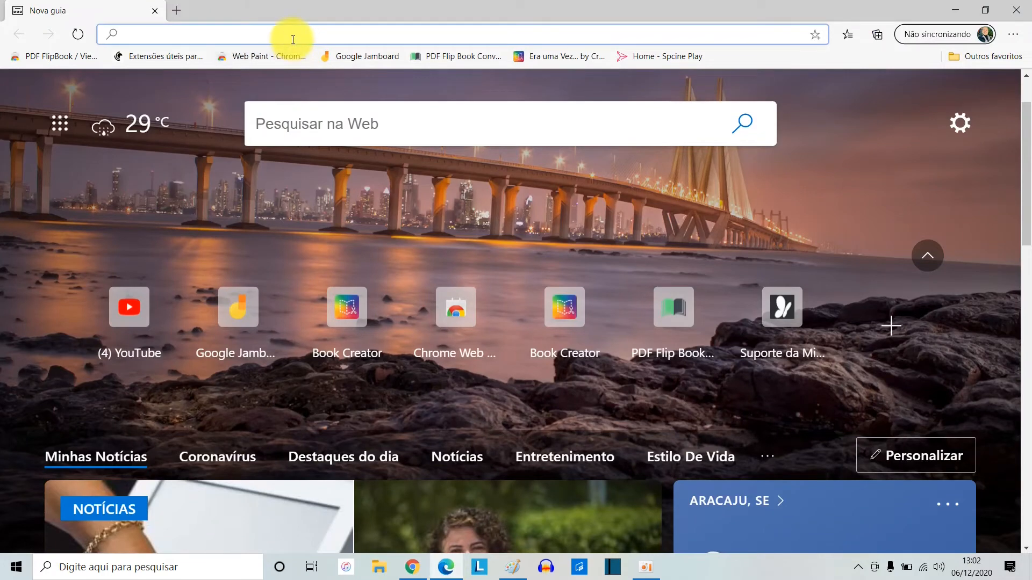
key("Return")
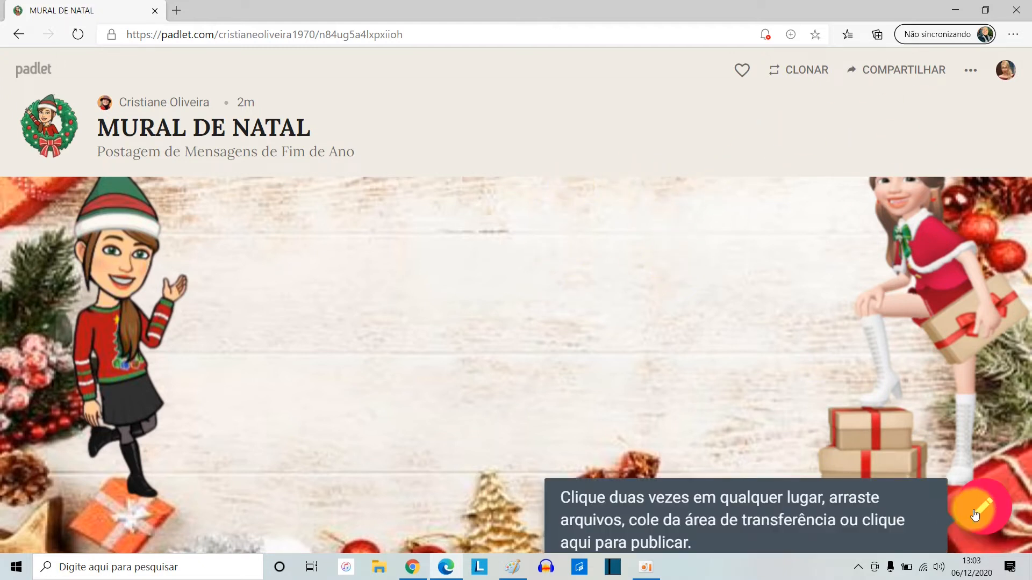
Start a new post on the wall and examine its file upload and Google search attachment options
left_click(977, 508)
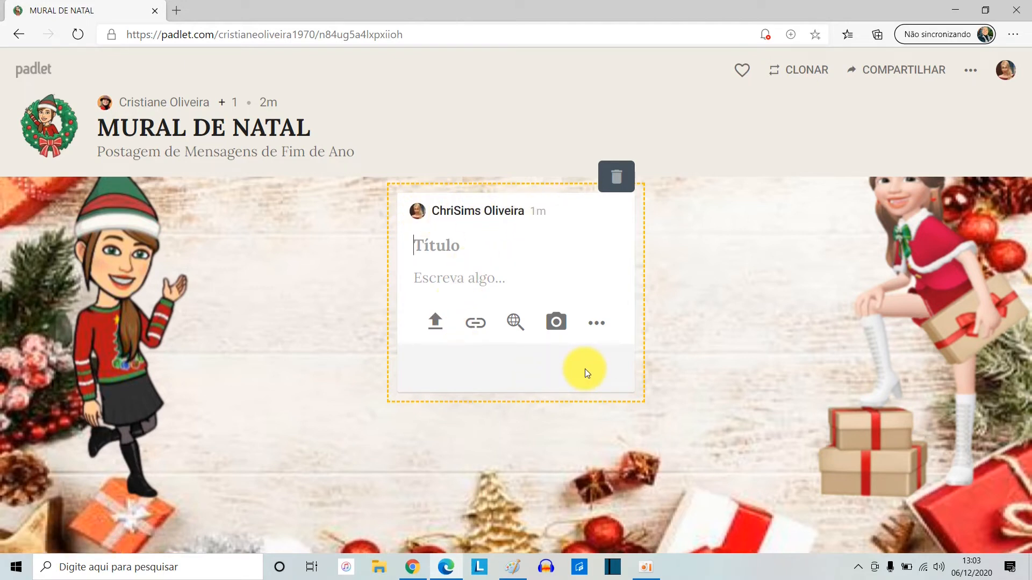
left_click(435, 323)
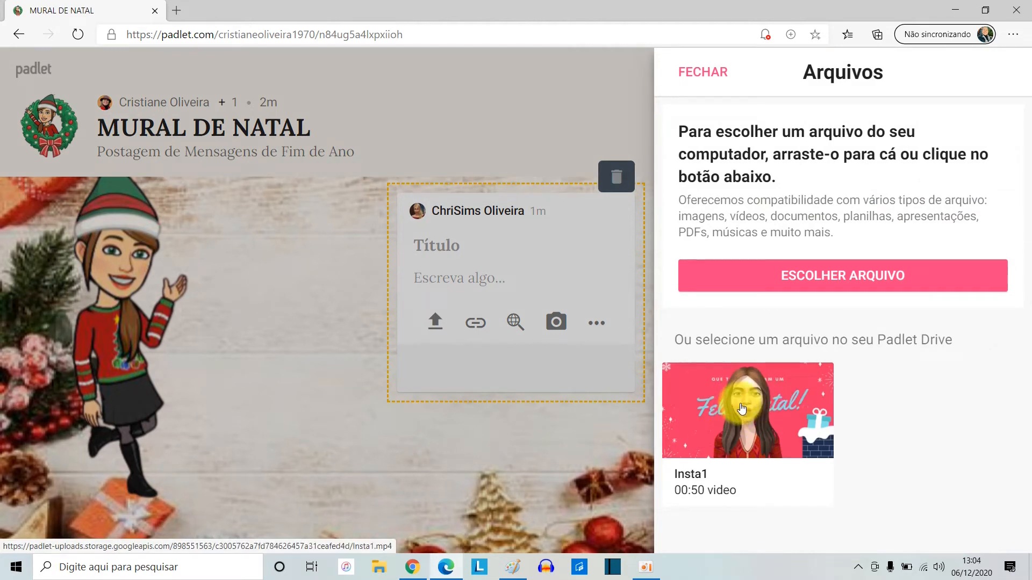
left_click(492, 350)
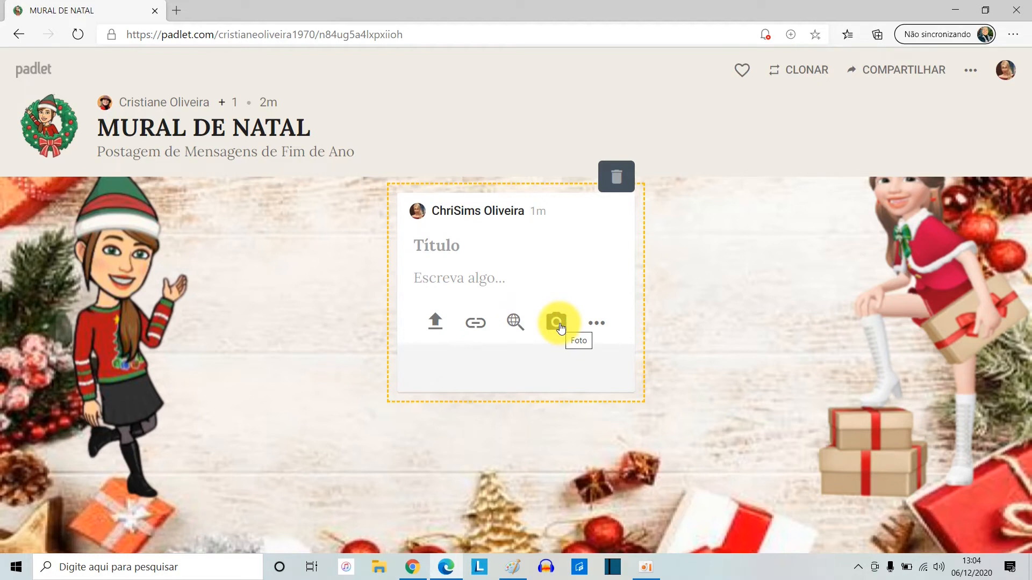
left_click(595, 322)
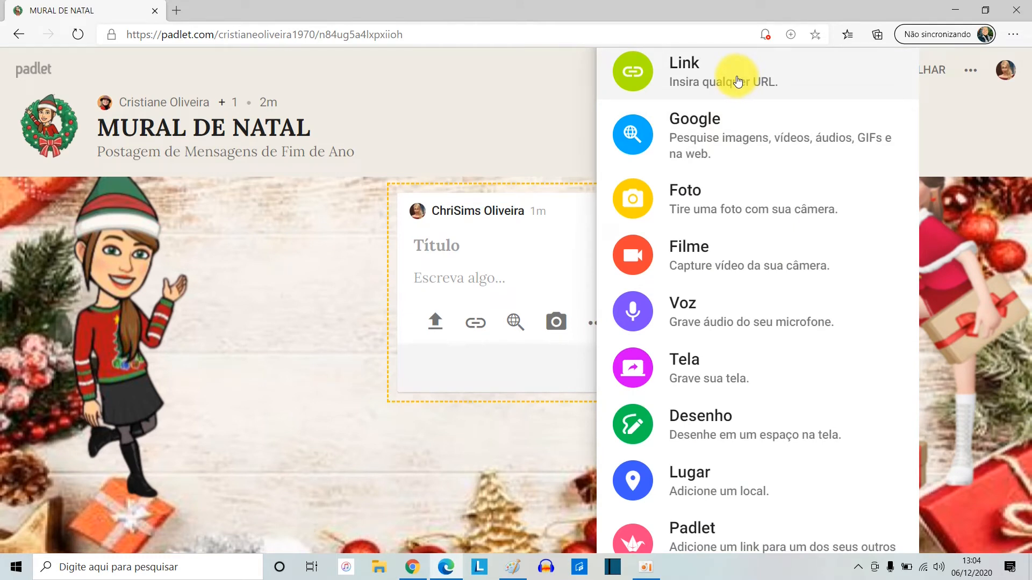
left_click(741, 133)
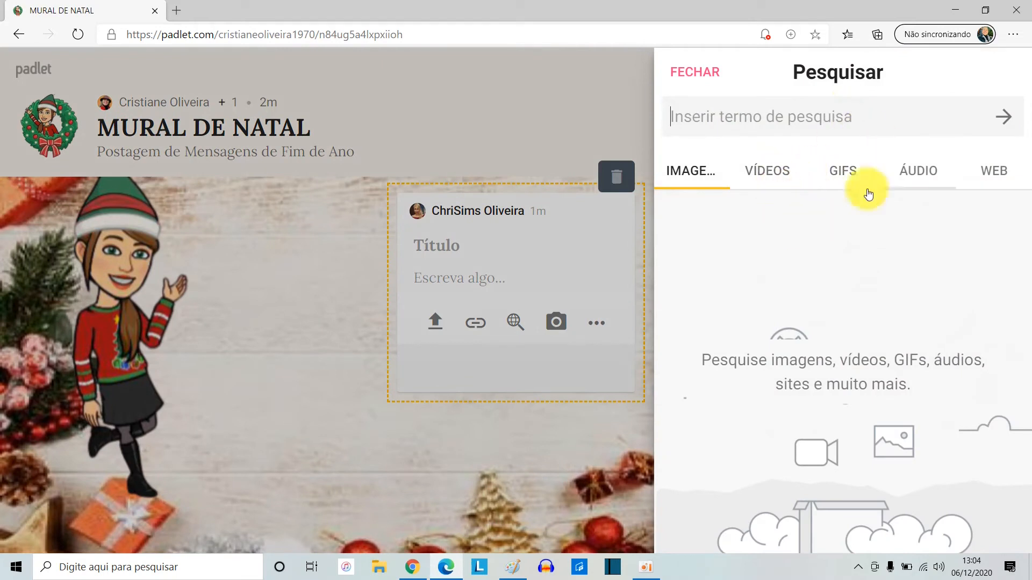
Look at the post's Foto capture option, dismissing the camera permission request and closing the photo booth
left_click(597, 323)
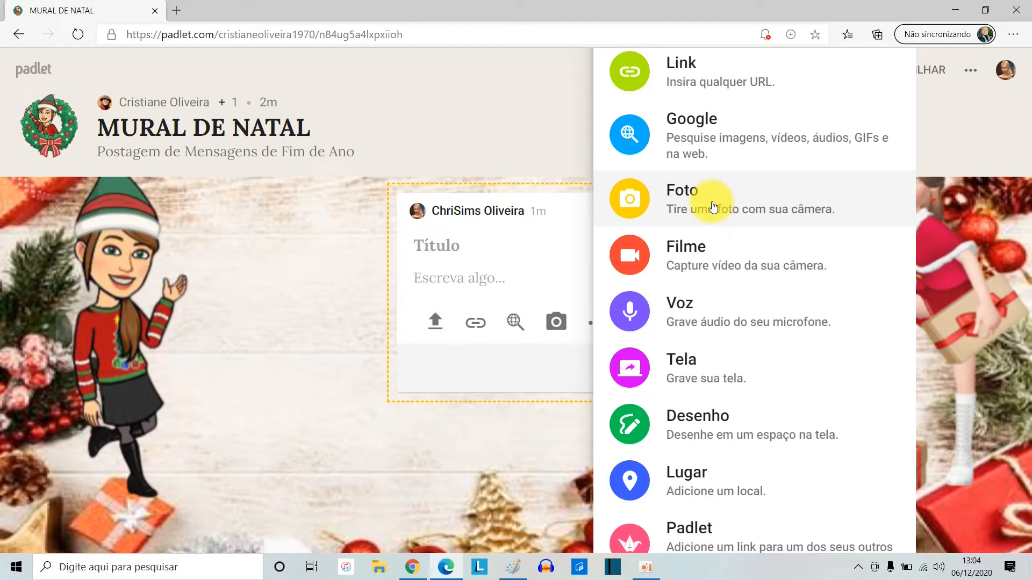
left_click(713, 207)
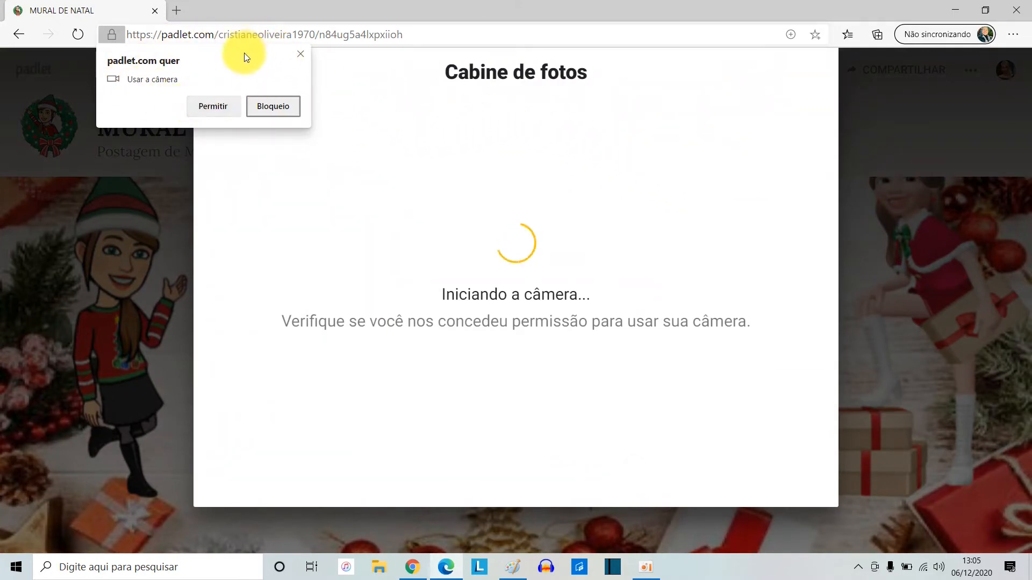
left_click(299, 54)
left_click(918, 149)
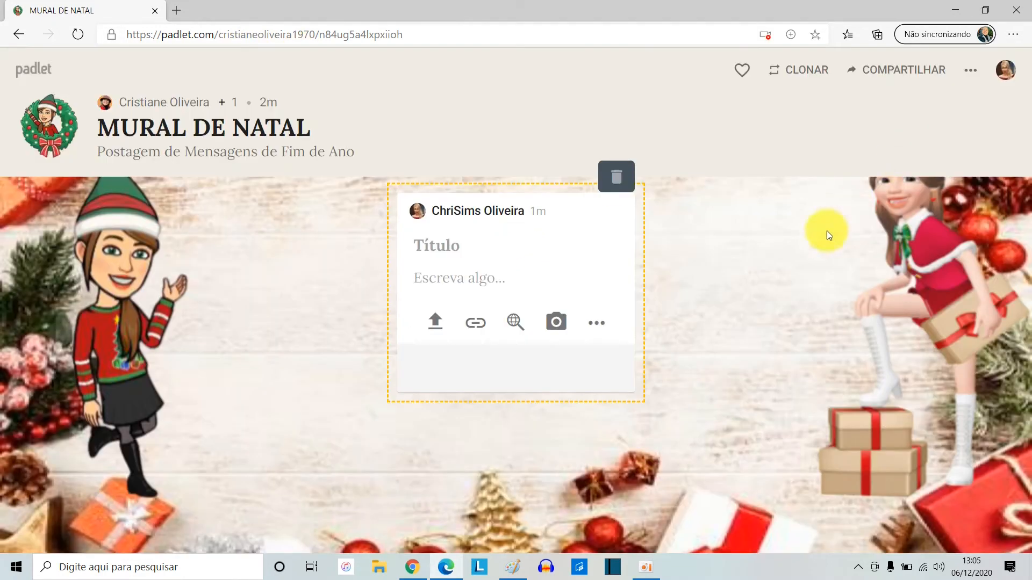
Look at the post's Filme capture option, dismissing the camera and microphone request and closing the video booth
left_click(596, 322)
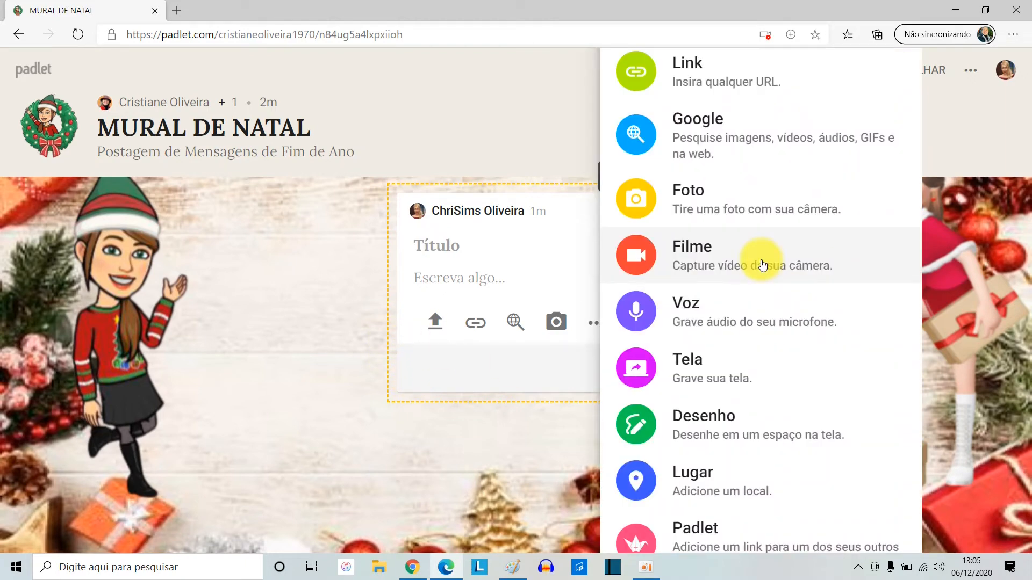
left_click(762, 264)
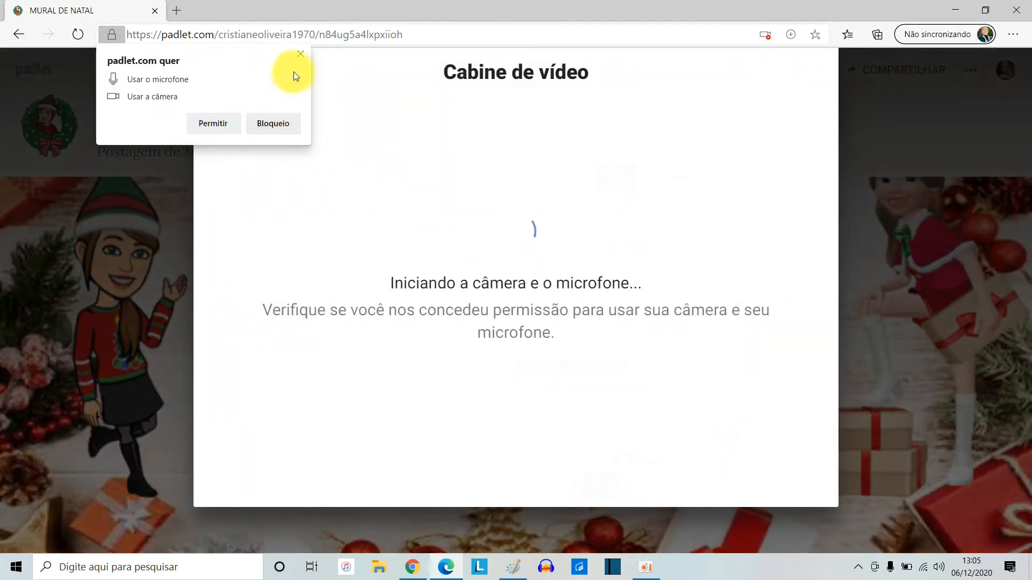
left_click(299, 56)
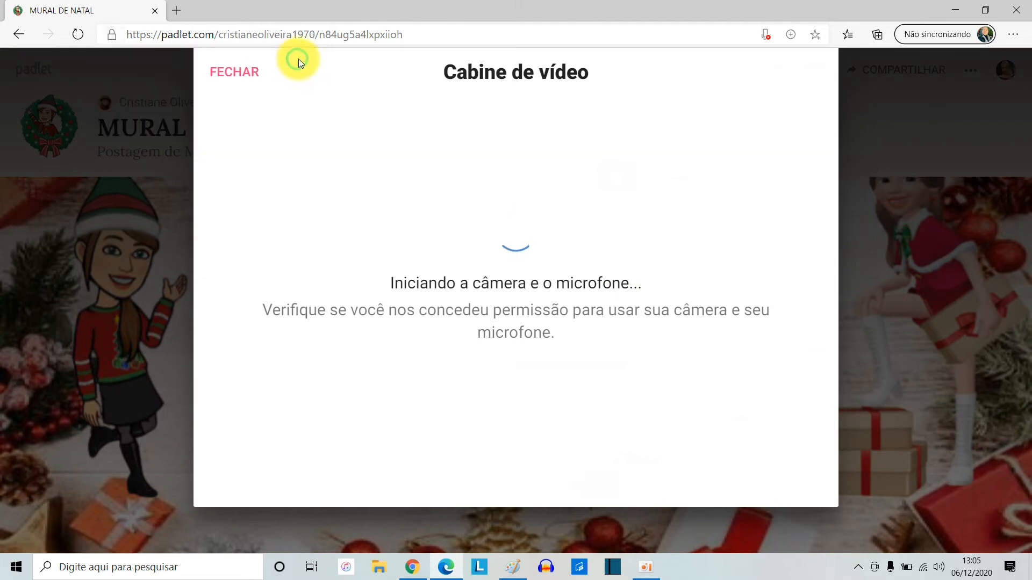
left_click(876, 117)
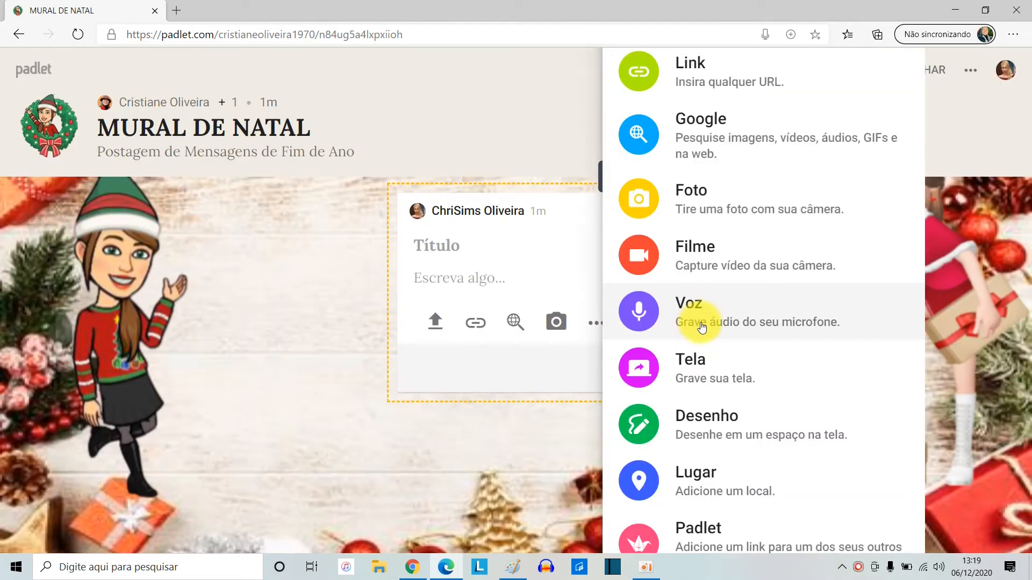
Open the post's Voz audio recorder and set the page zoom to 125%
left_click(706, 321)
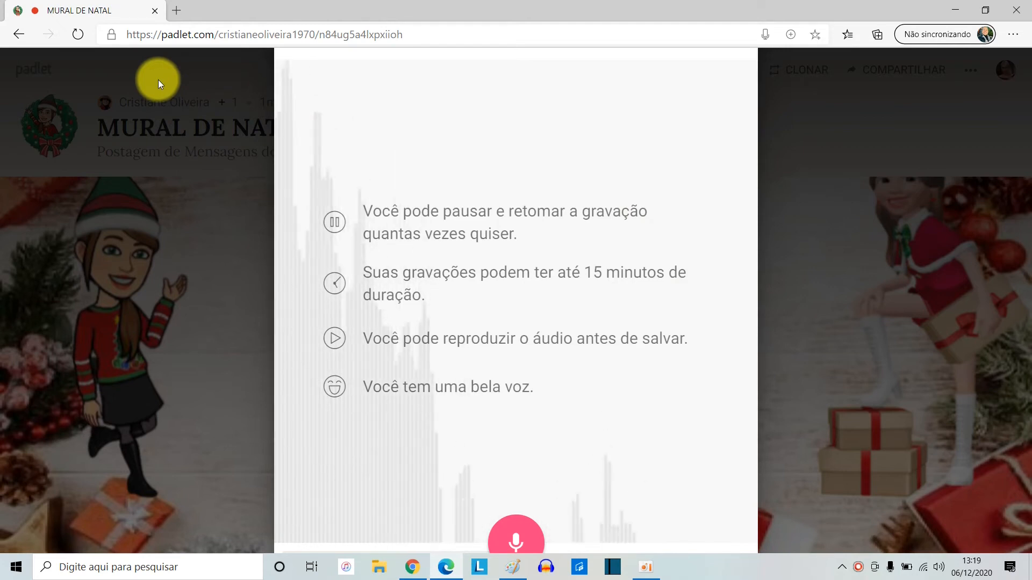
left_click(1014, 35)
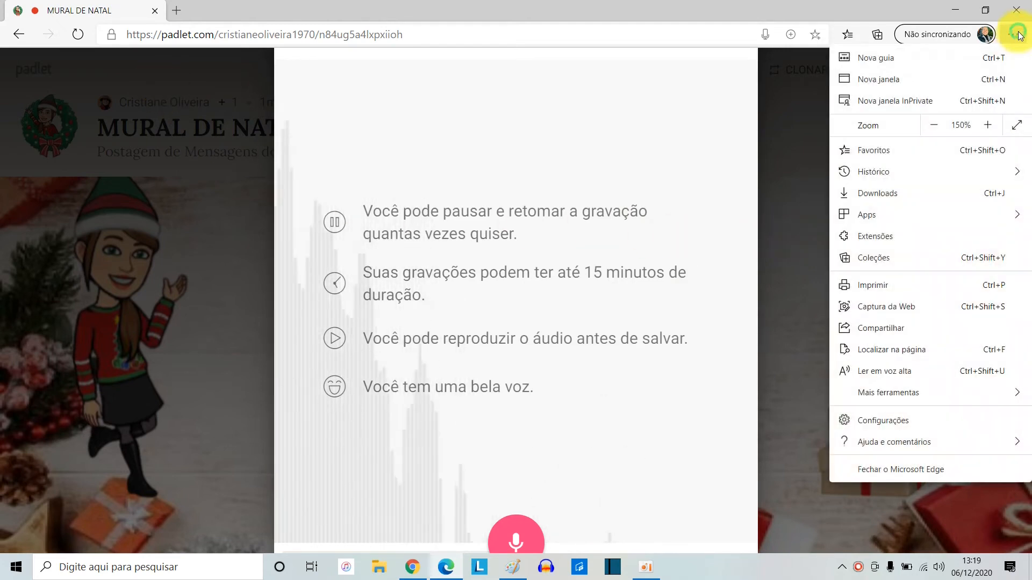
left_click(934, 124)
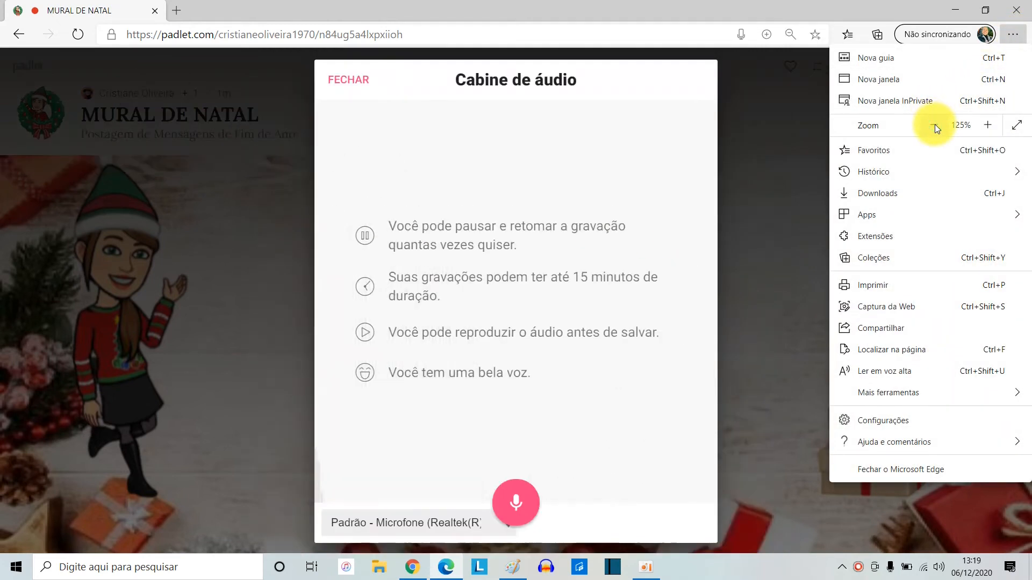
Record about 3 seconds of audio, play it back and save it to the post
left_click(519, 504)
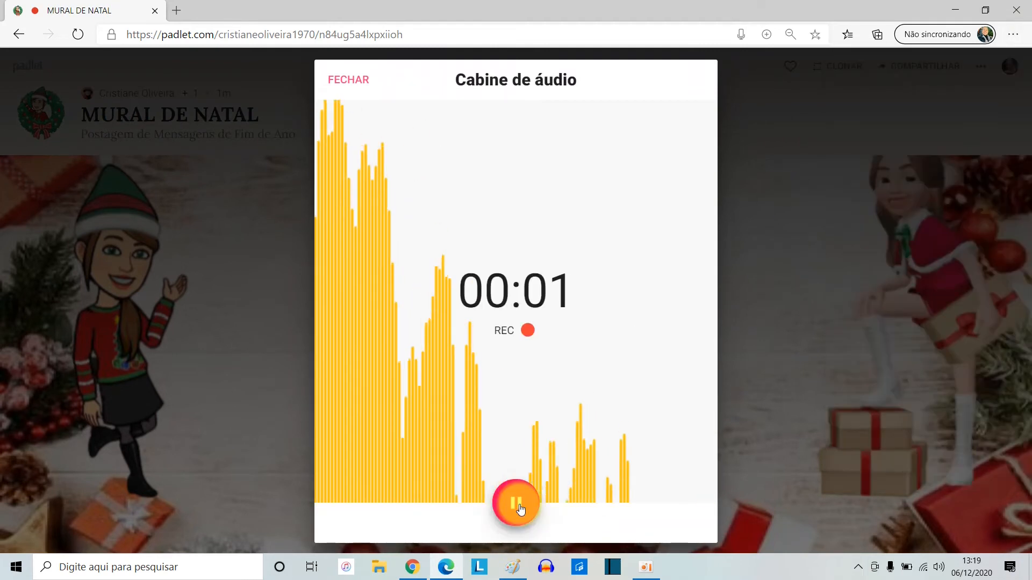
left_click(520, 508)
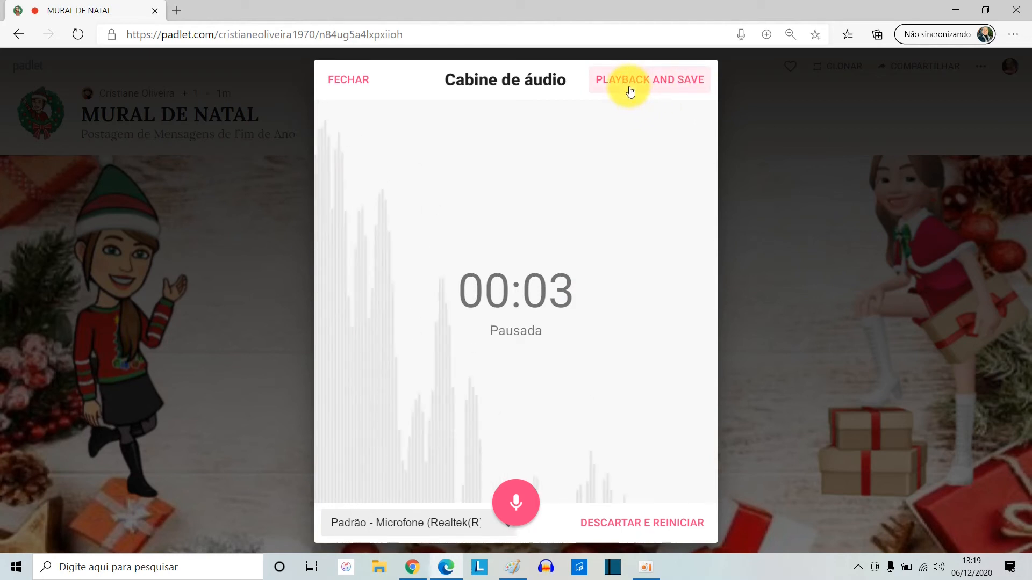
left_click(646, 82)
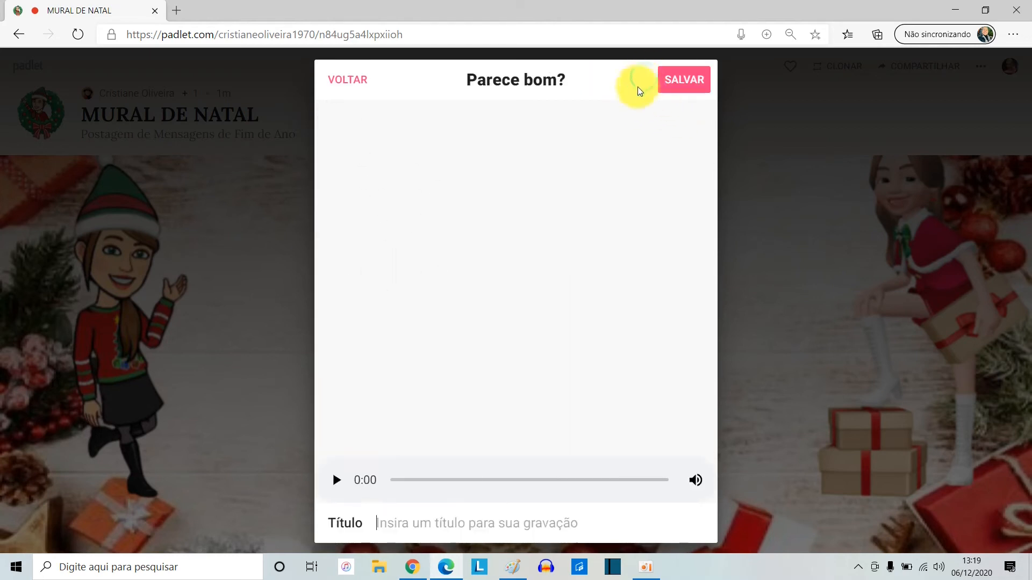
left_click(333, 480)
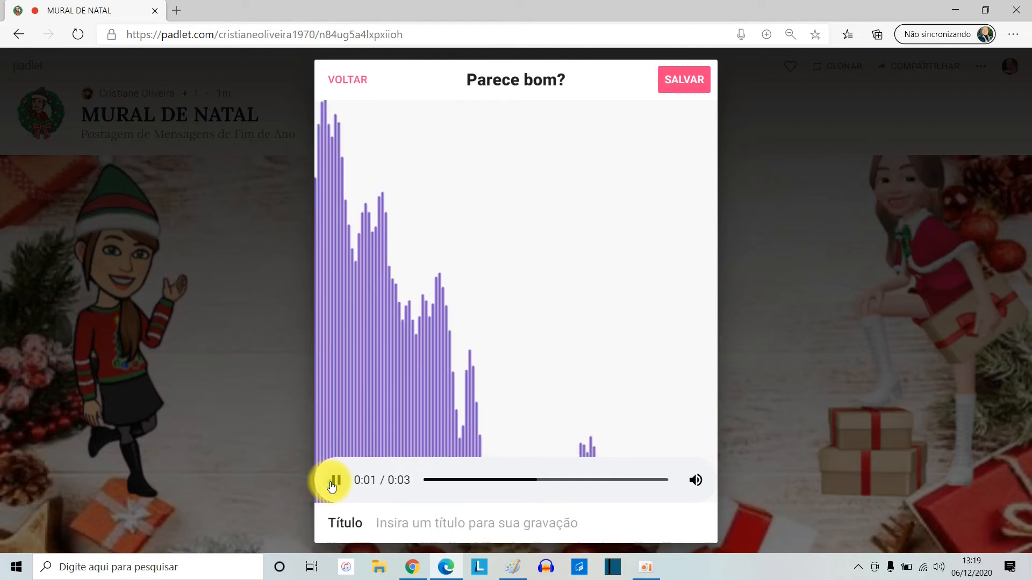
left_click(333, 481)
left_click(683, 79)
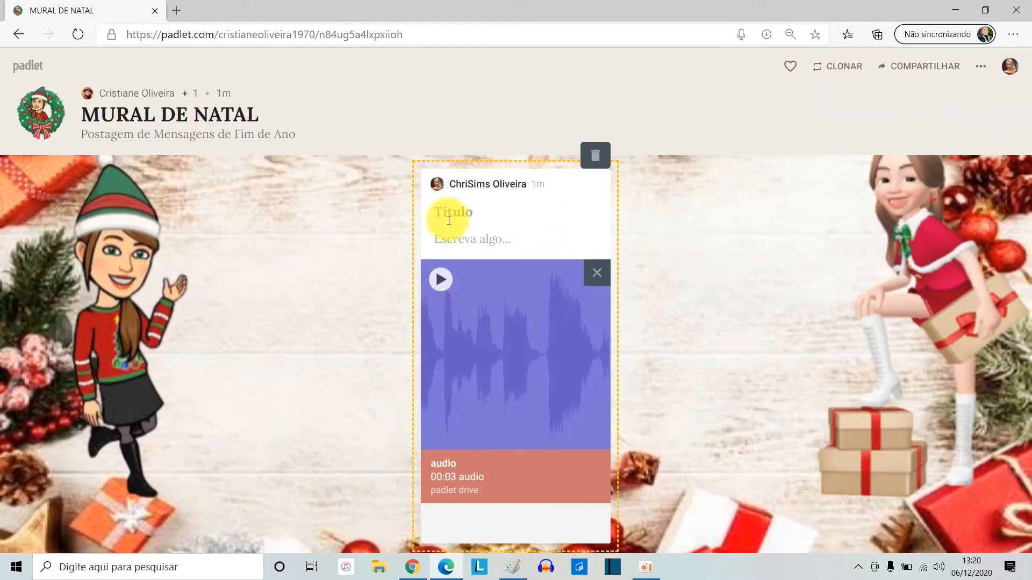
Title the audio post "Feliz Natal", add the message "Boas Festas a Todos" and publish it
left_click(449, 221)
type("Feliz Natal")
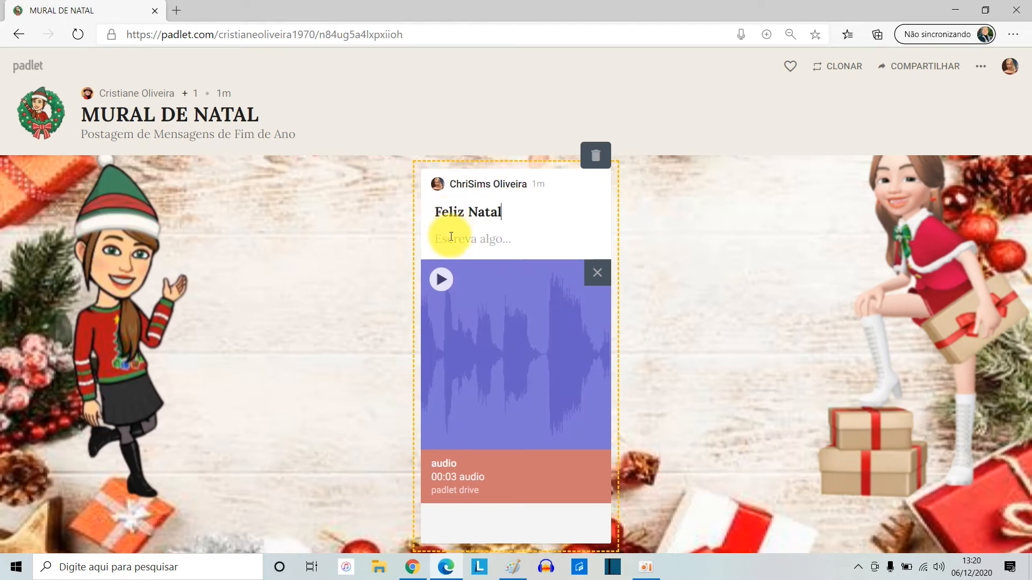
left_click(450, 238)
type("Boas Festas a Todos")
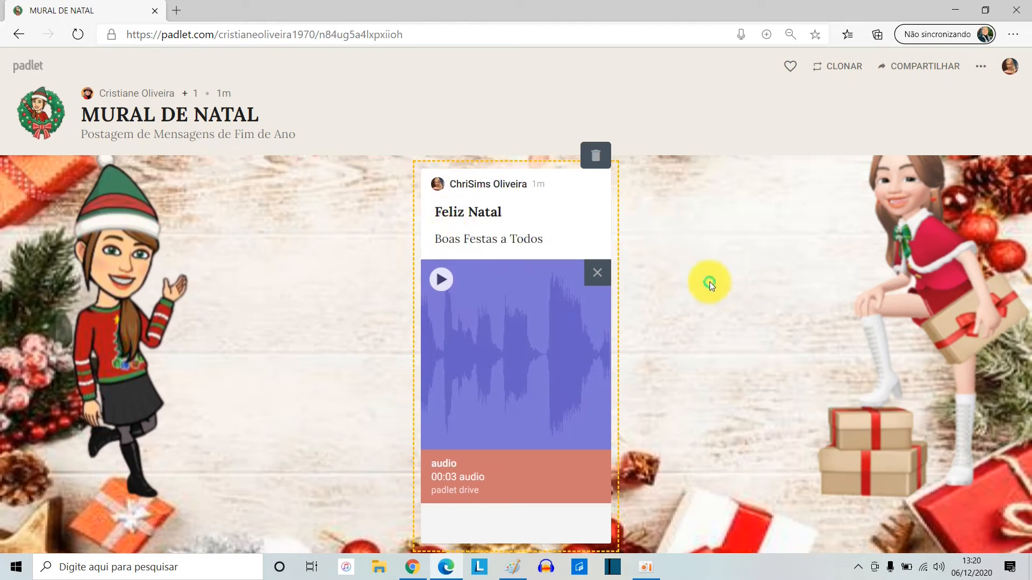
left_click(709, 281)
Color the "Feliz Natal" post yellow and look over it on the wall
left_click(585, 165)
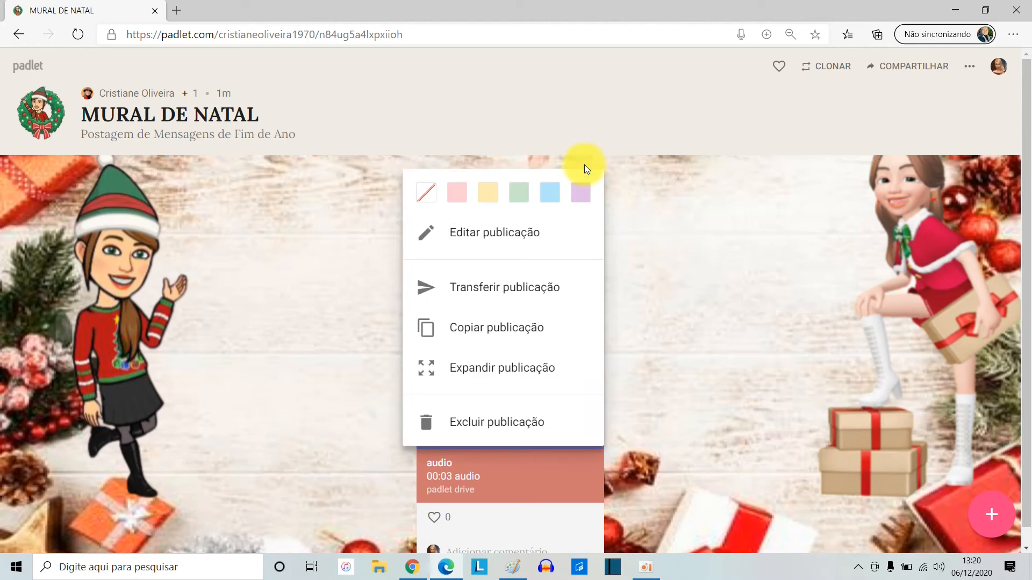
left_click(495, 201)
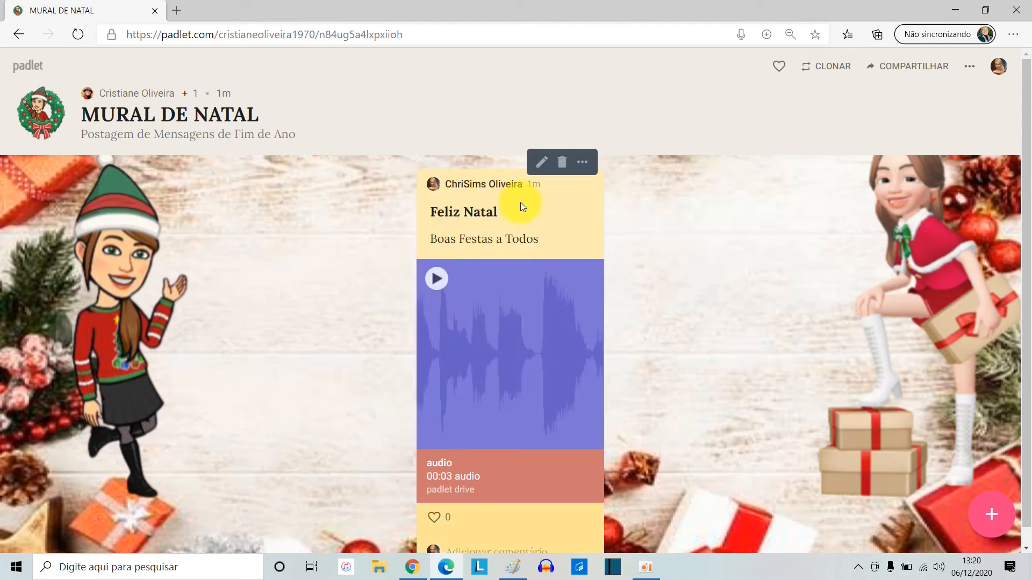
scroll(672, 297, "down", 1)
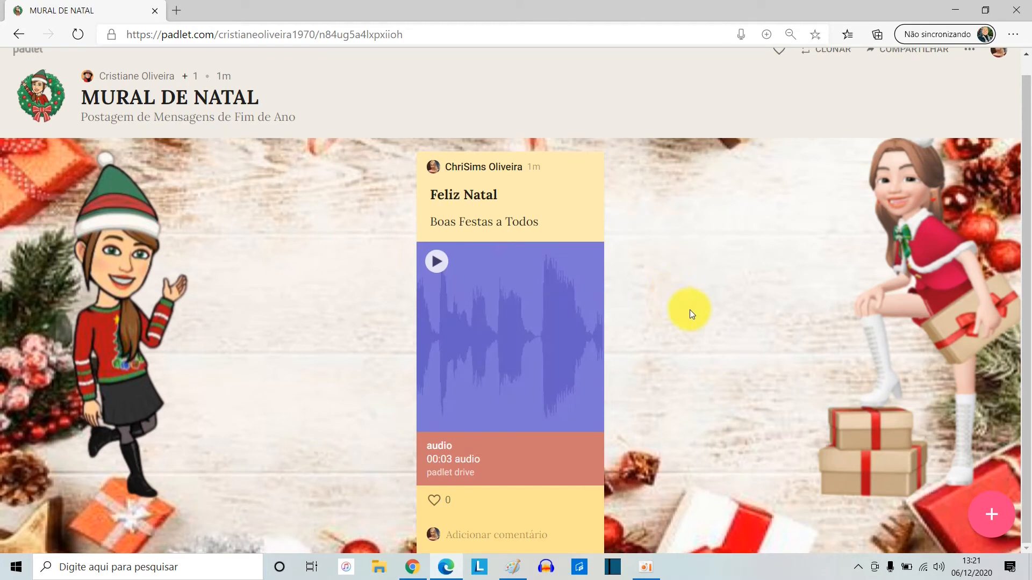
scroll(883, 164, "up", 1)
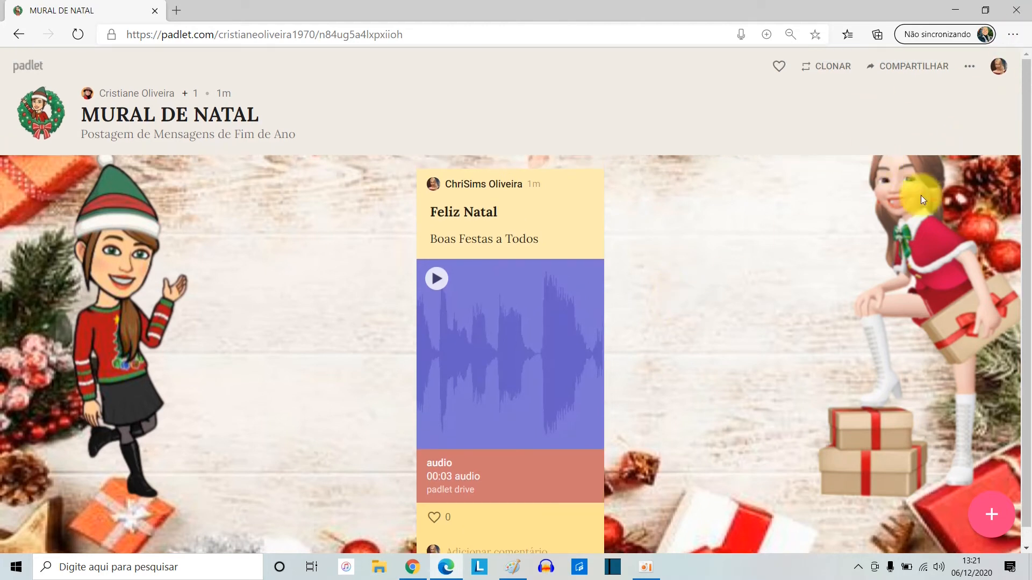
scroll(817, 233, "down", 1)
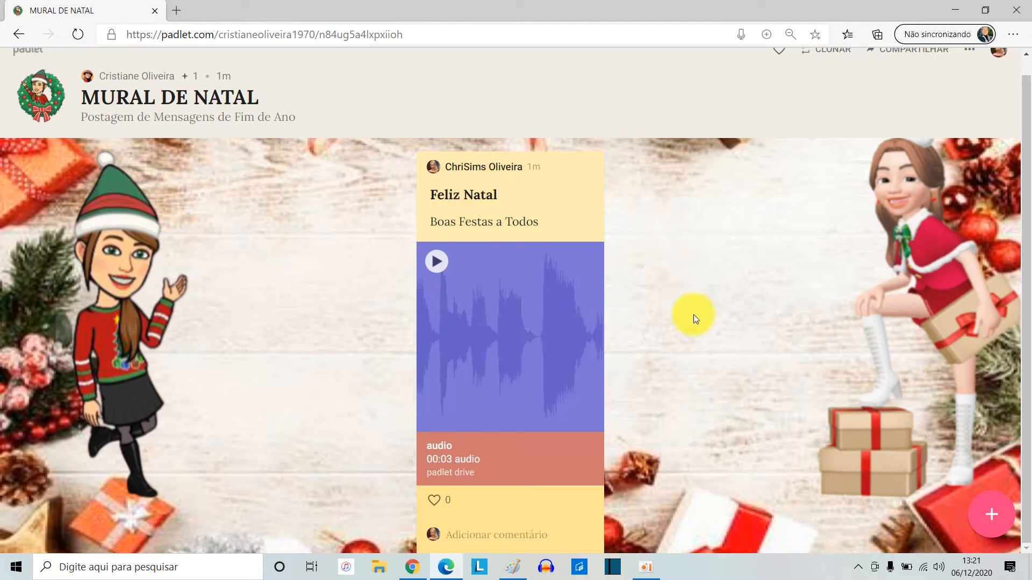
Open the padlet's link in a new InPrivate window
left_click(427, 35)
key("ctrl+c")
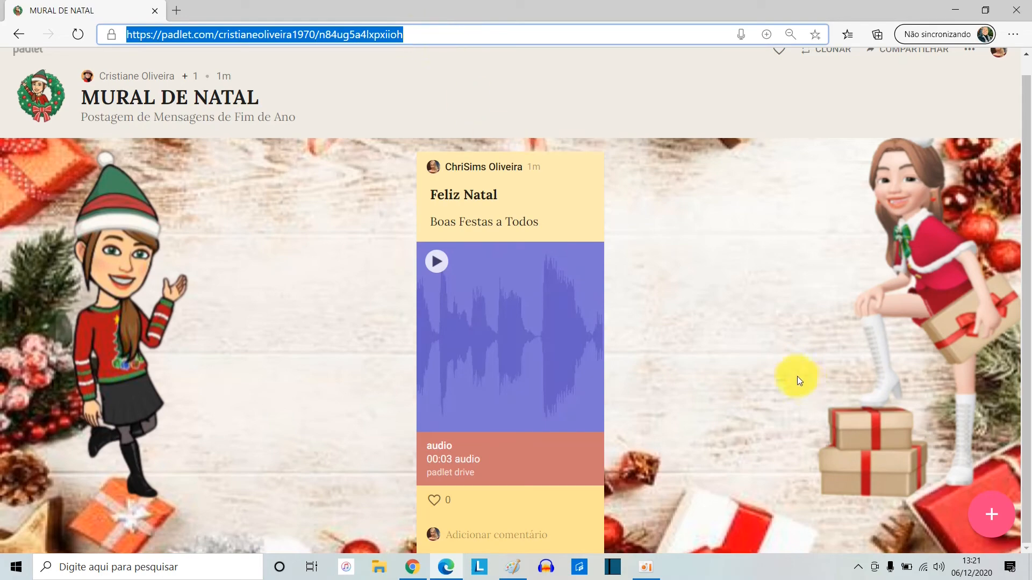
key("ctrl+shift+n")
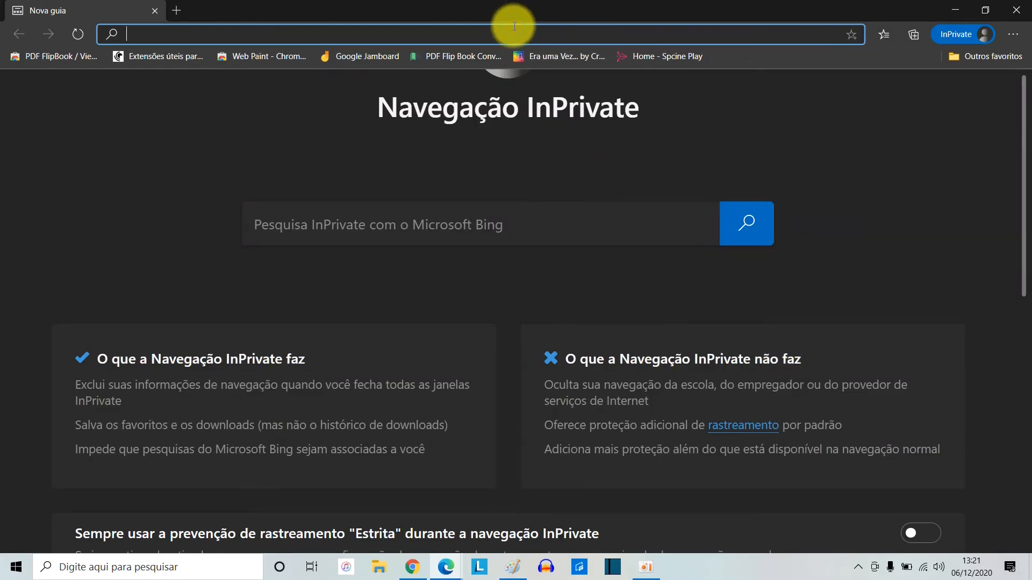
key("ctrl+v")
key("Return")
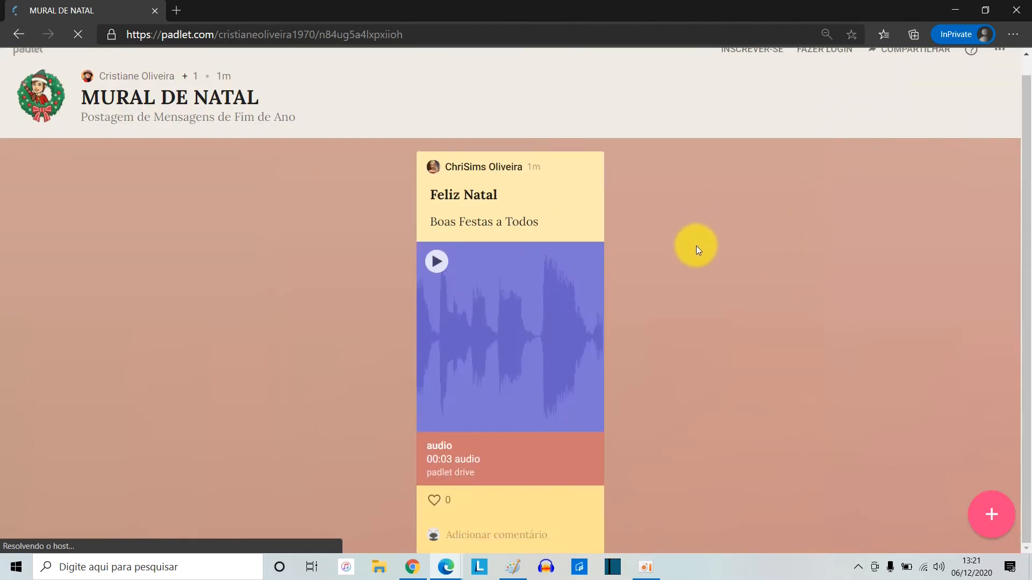
Like the "Feliz Natal" post and add the comment "Muito legal!" to it
left_click(434, 501)
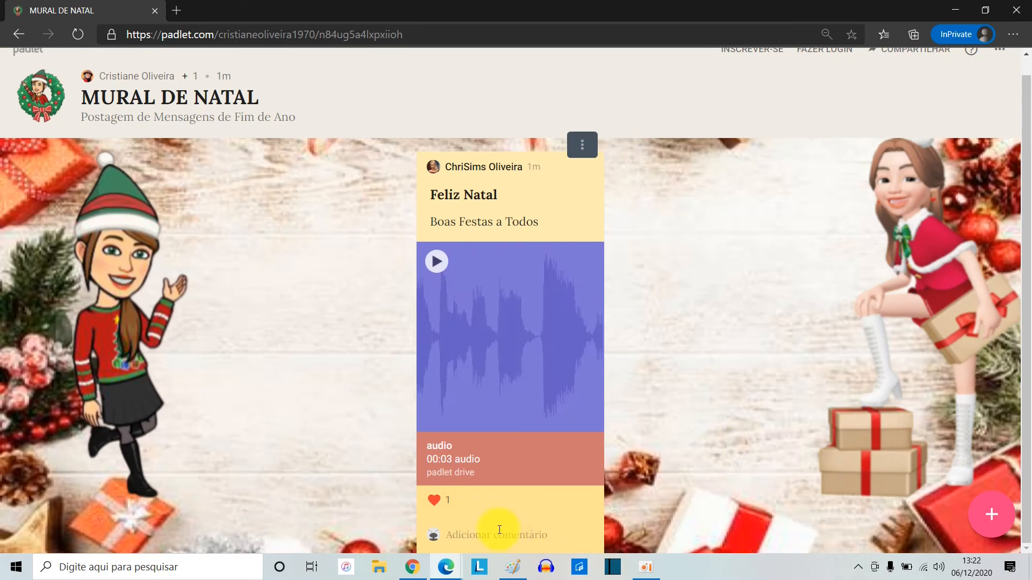
left_click(499, 532)
type("Muito legal!")
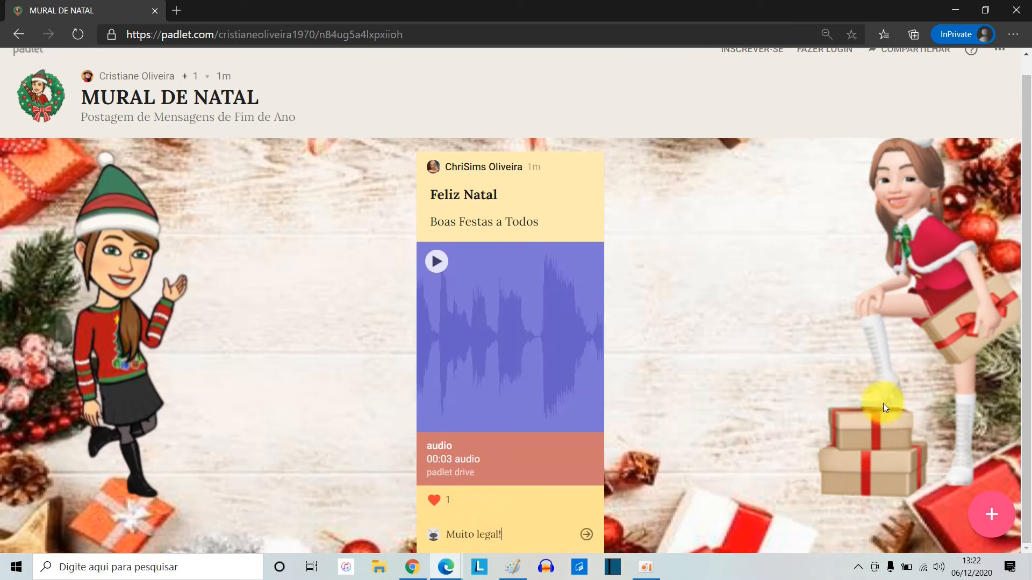
key("Return")
Start a new post with the author's nickname as title and the message "Olá pessoal. Feliz Natal a tosdos"
left_click(1015, 515)
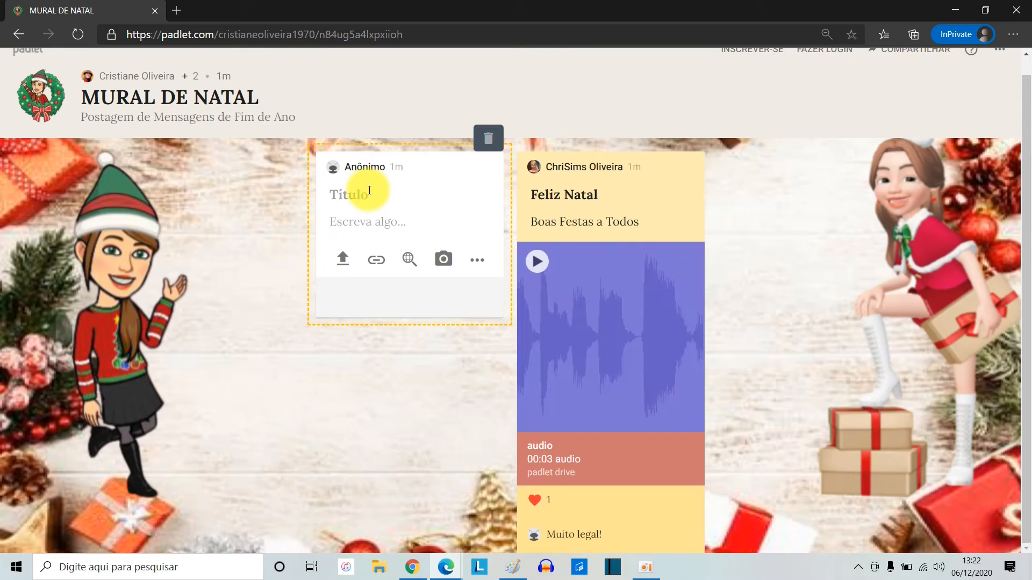
type("CriSims")
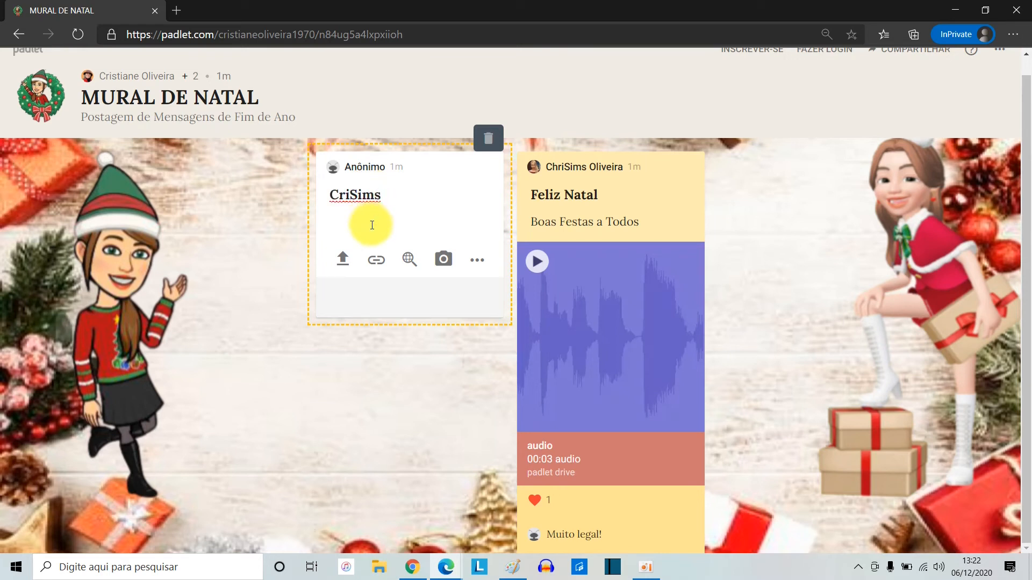
left_click(372, 225)
type("Olá pessoal. Feliz Natal a tosoa")
key("BackSpace")
key("BackSpace")
type("dos")
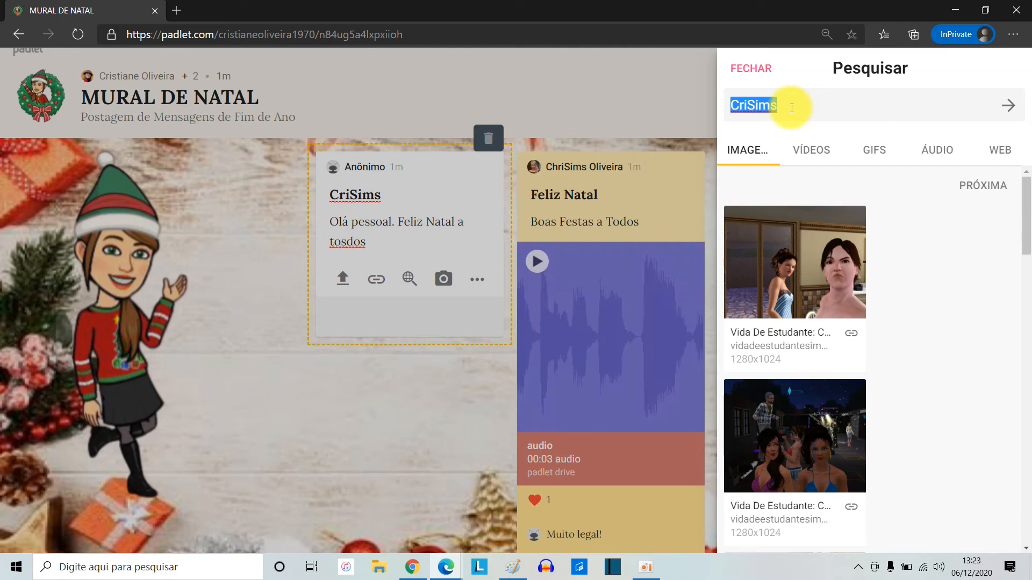
Search images for "cartão de natal", attach a red Christmas card picture to the new post and publish it
type("cartão de natal")
key("Return")
left_click(793, 249)
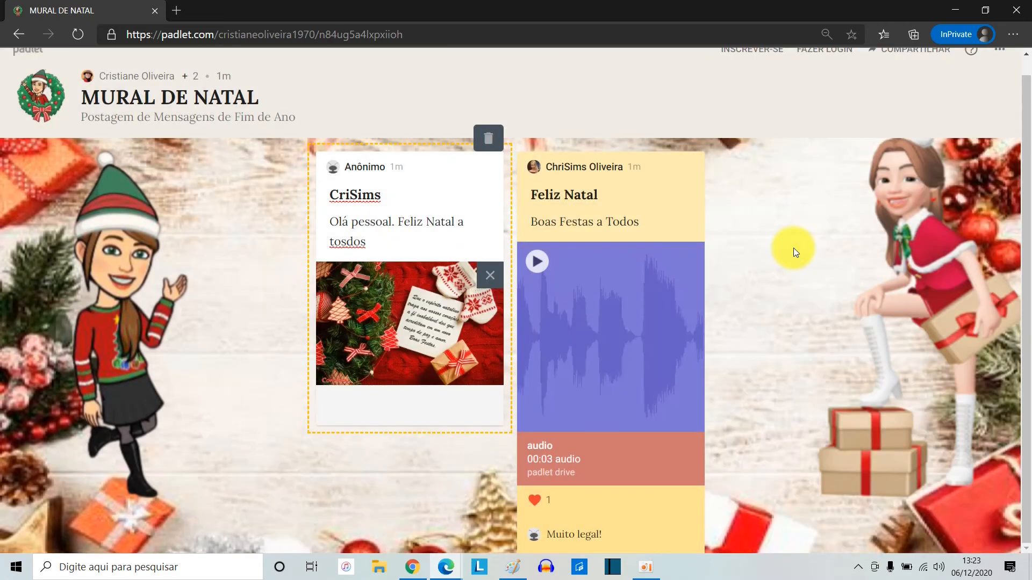
left_click(240, 275)
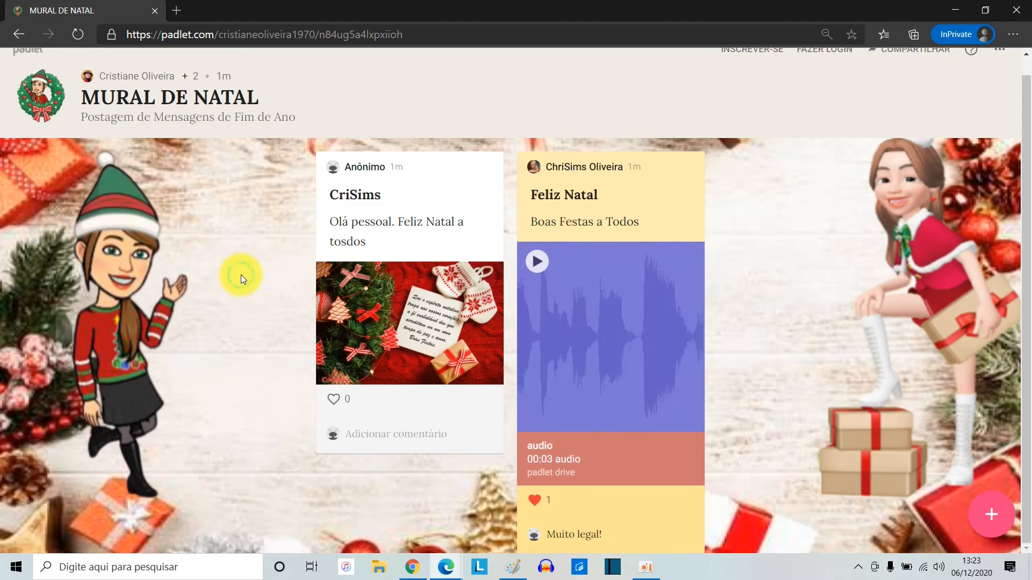
Color the Christmas card post blue, and look at its edit mode without changing the content
mouse_move(483, 186)
left_click(484, 146)
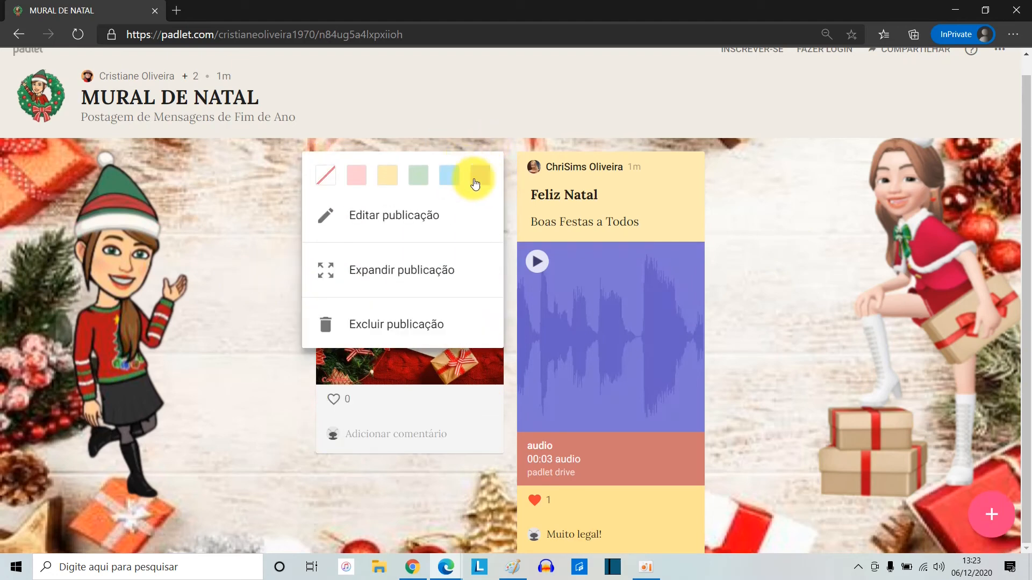
left_click(452, 178)
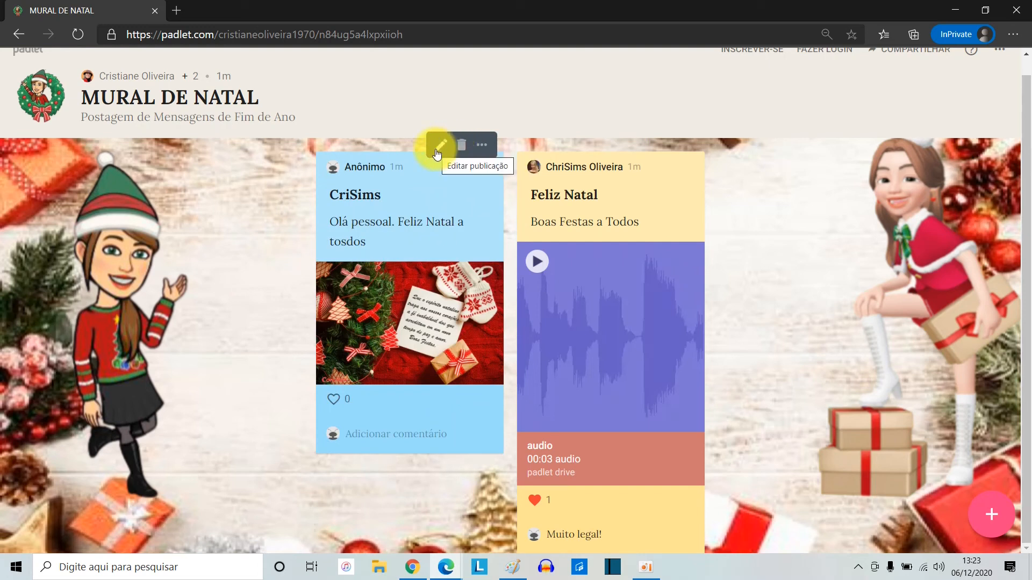
left_click(437, 153)
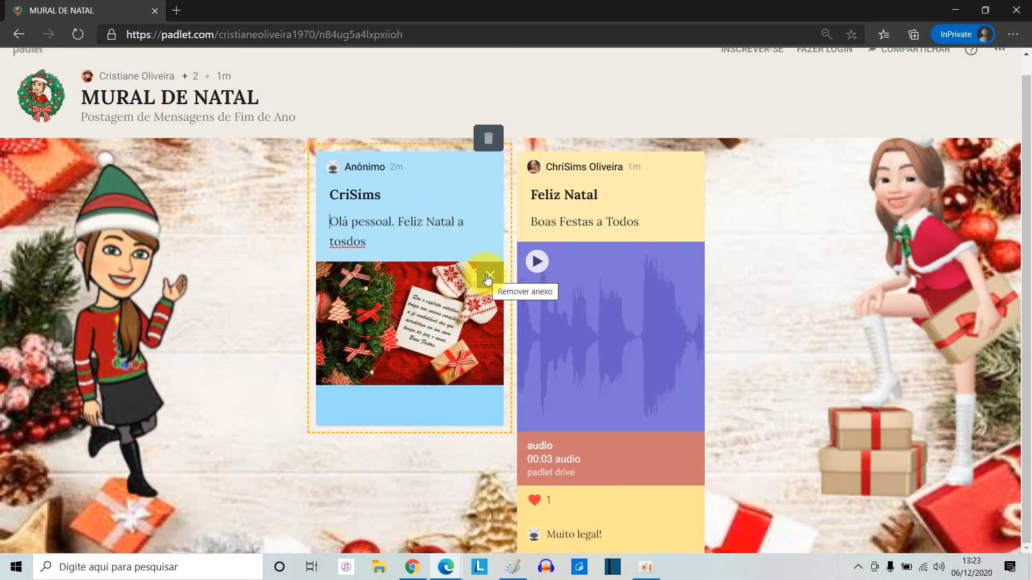
left_click(793, 299)
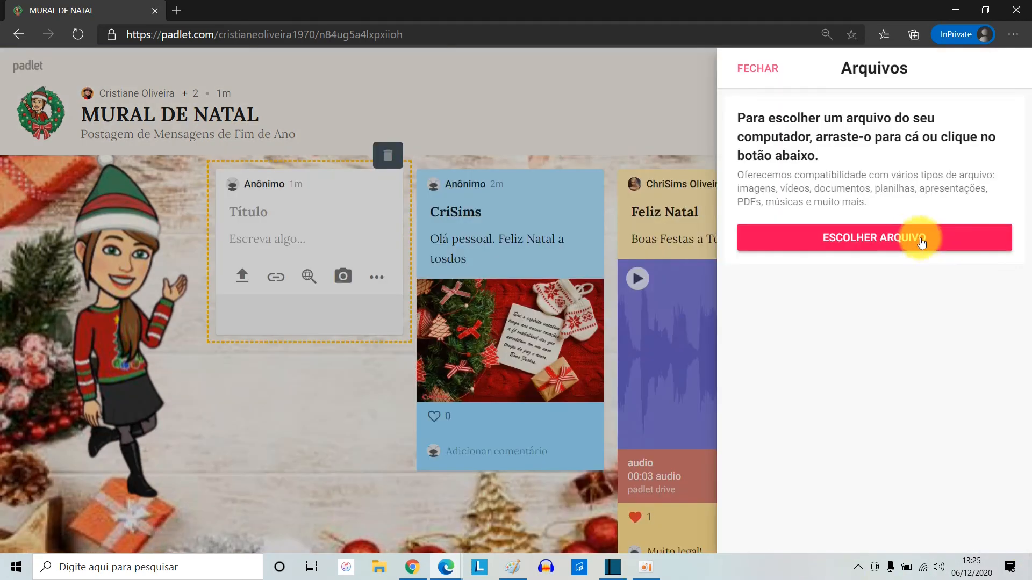
Upload amclassical_jingle_bells from the Downloads folder to the untitled new post and play the audio briefly
left_click(908, 231)
left_click(60, 168)
left_click(191, 155)
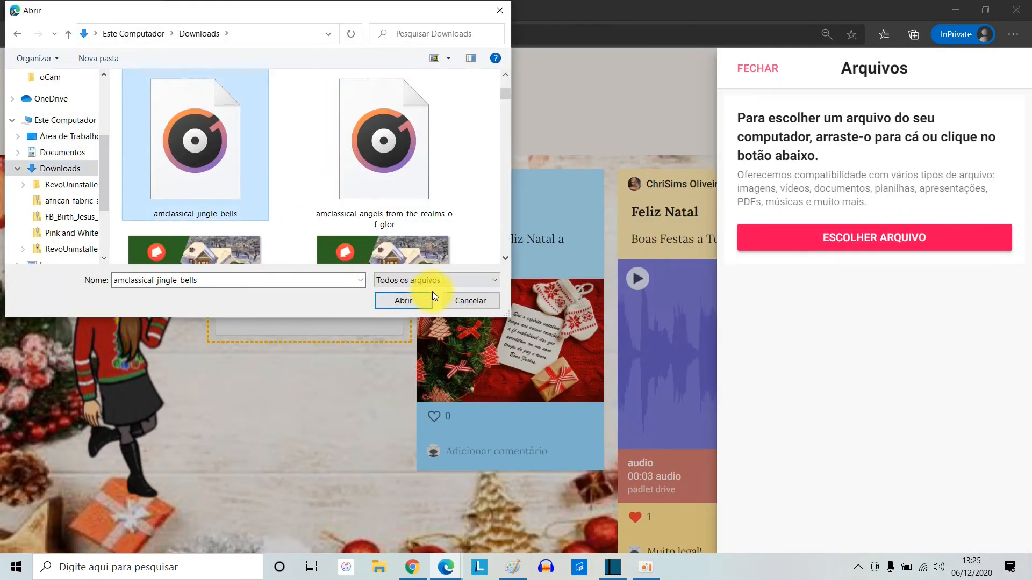
left_click(408, 301)
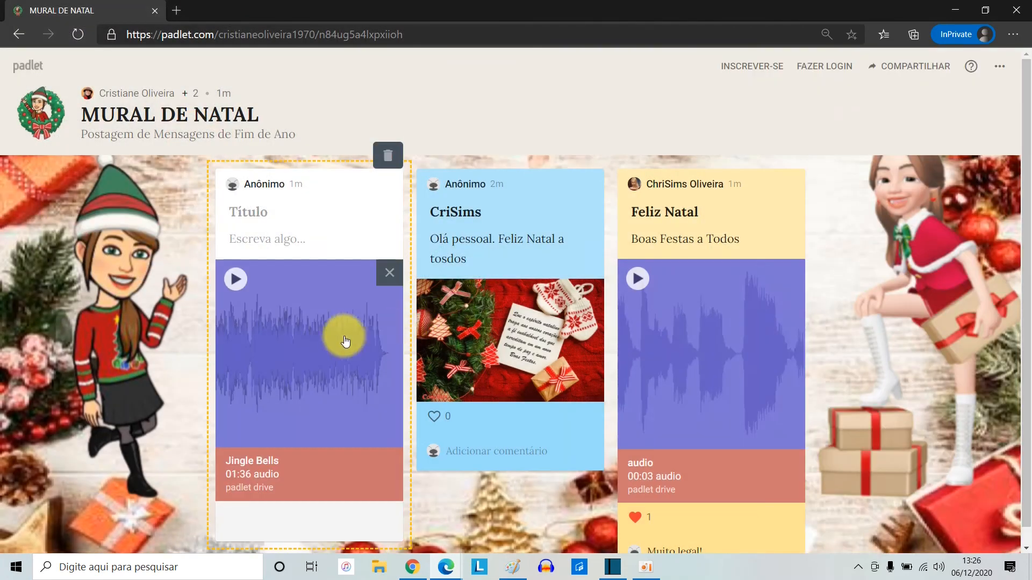
left_click(235, 279)
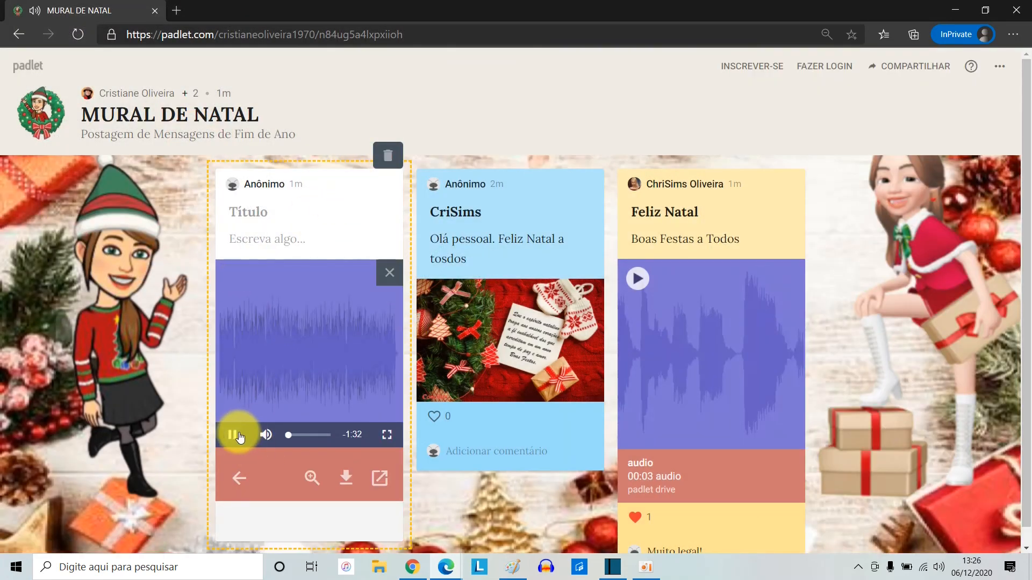
left_click(234, 437)
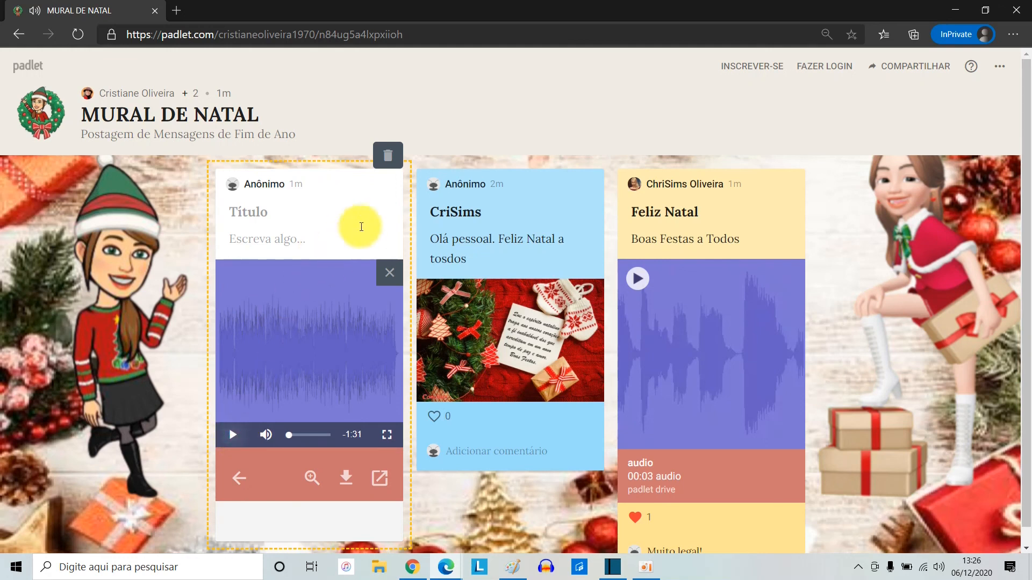
Publish the Jingle Bells audio post and color it purple
left_click(176, 359)
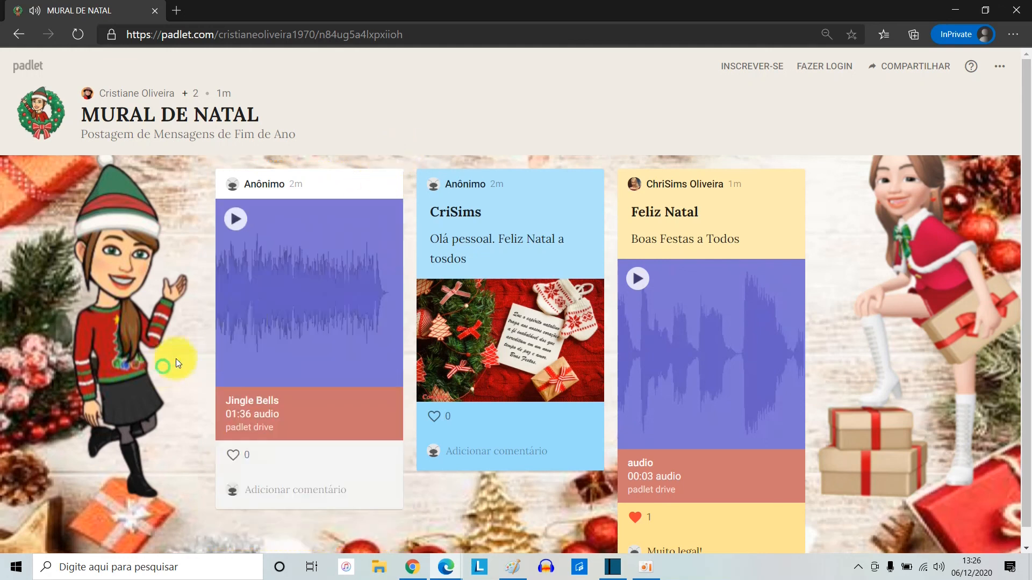
left_click(391, 166)
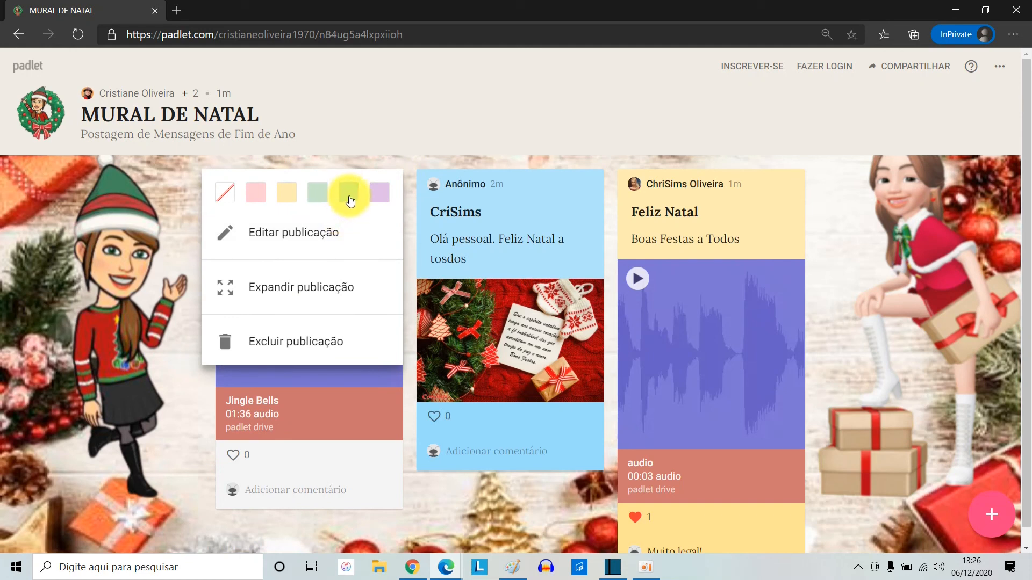
left_click(378, 197)
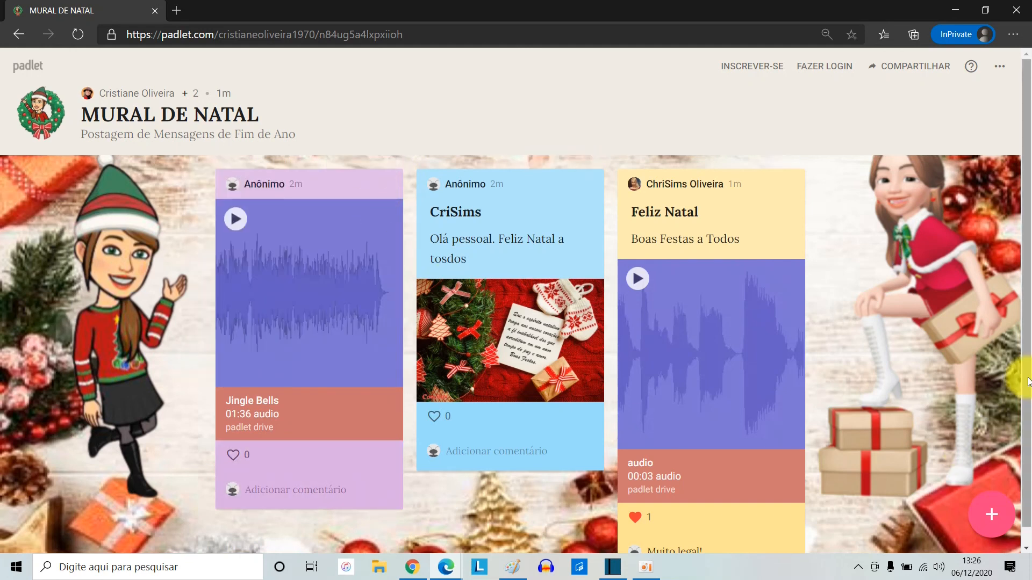